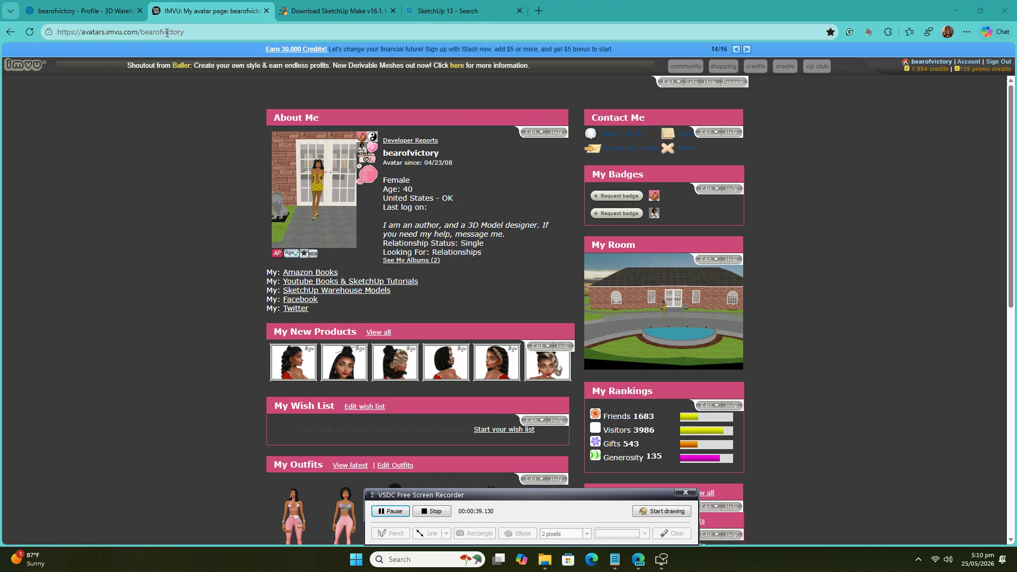
Step: Open the shared MediaFire Documents folder from the My URL links on the avatar page and look through its plugin zip files
scroll(244, 370, down, 3)
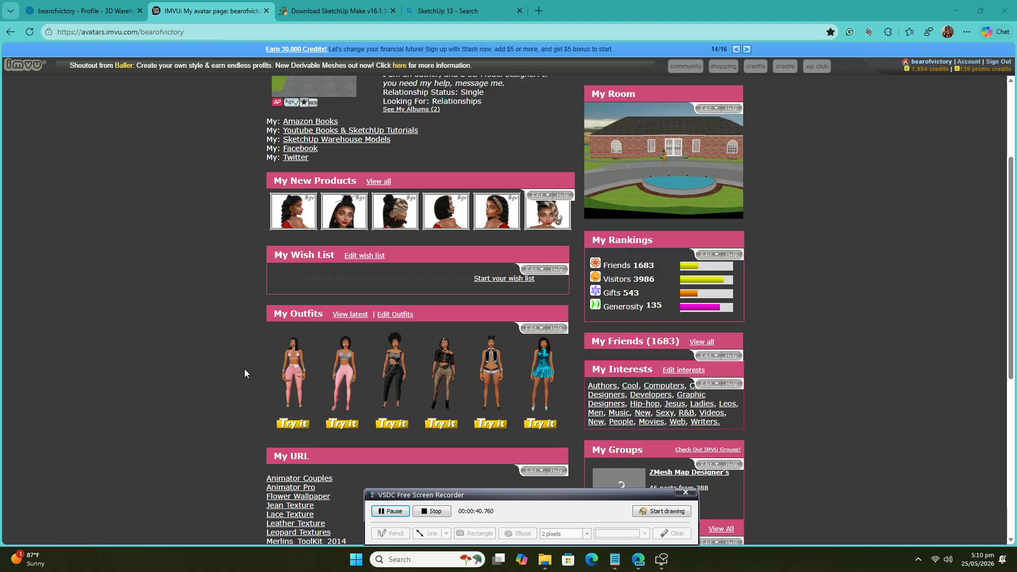
scroll(244, 368, down, 3)
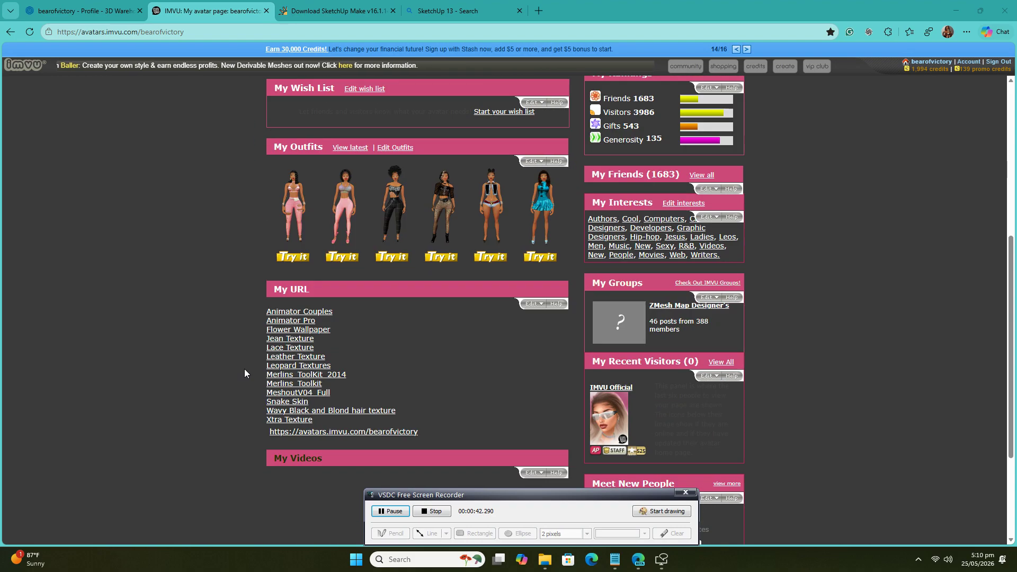
click(320, 316)
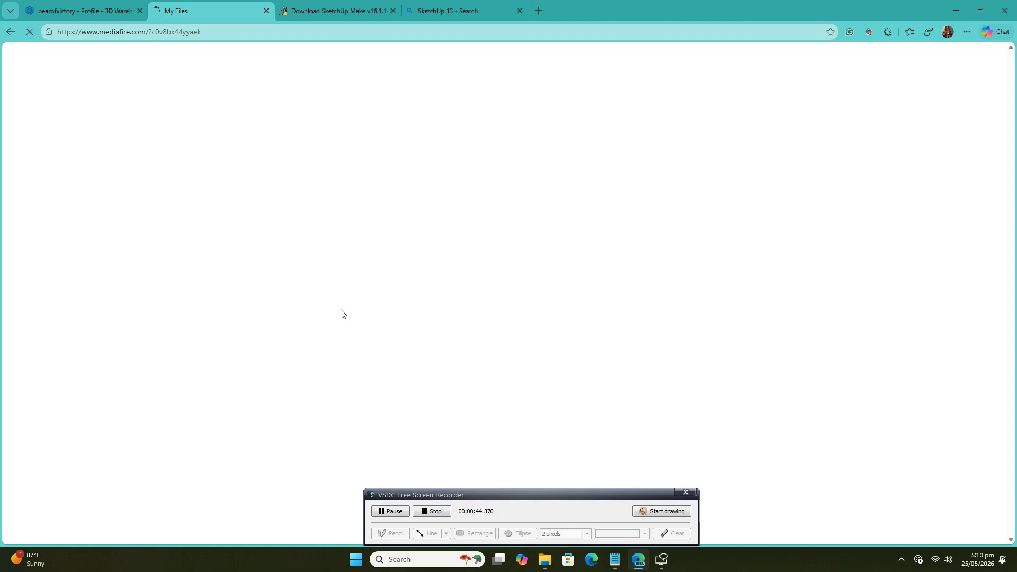
scroll(99, 341, down, 3)
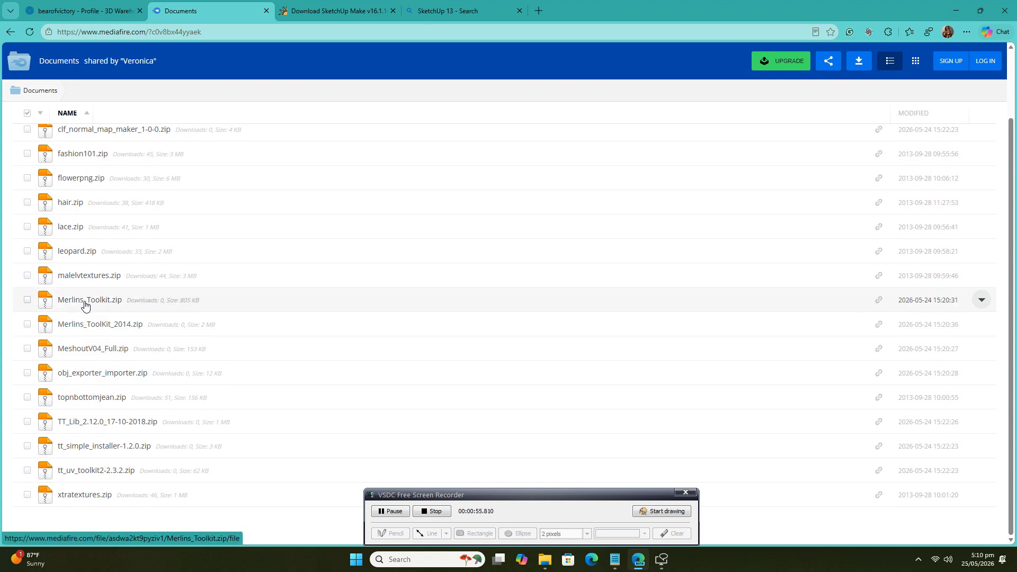
scroll(83, 301, up, 2)
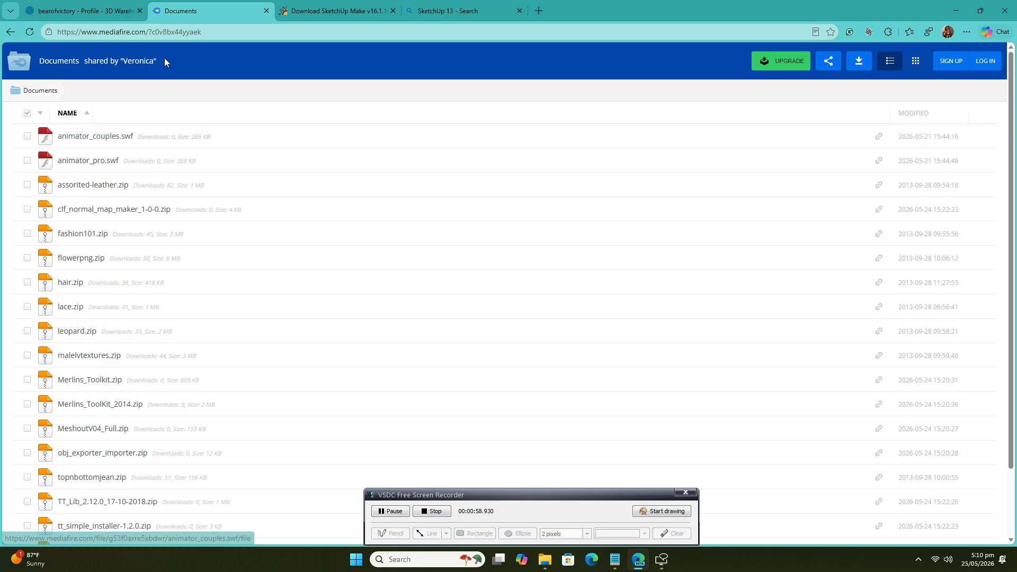
Step: Return to the IMVU avatar page and go through the IMVU home page to the IMVU desktop and mobile download page
click(11, 36)
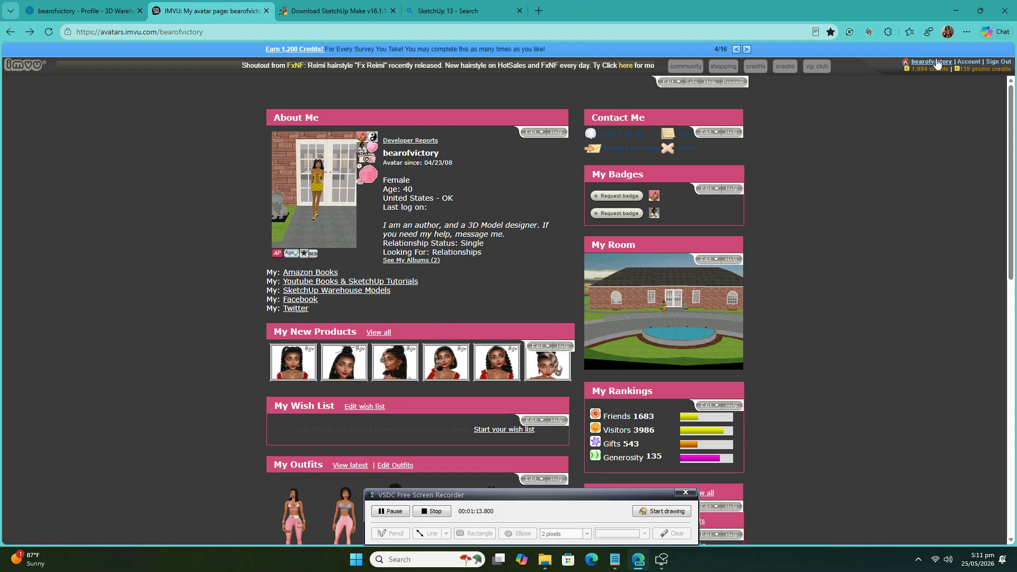
mouse_move(687, 69)
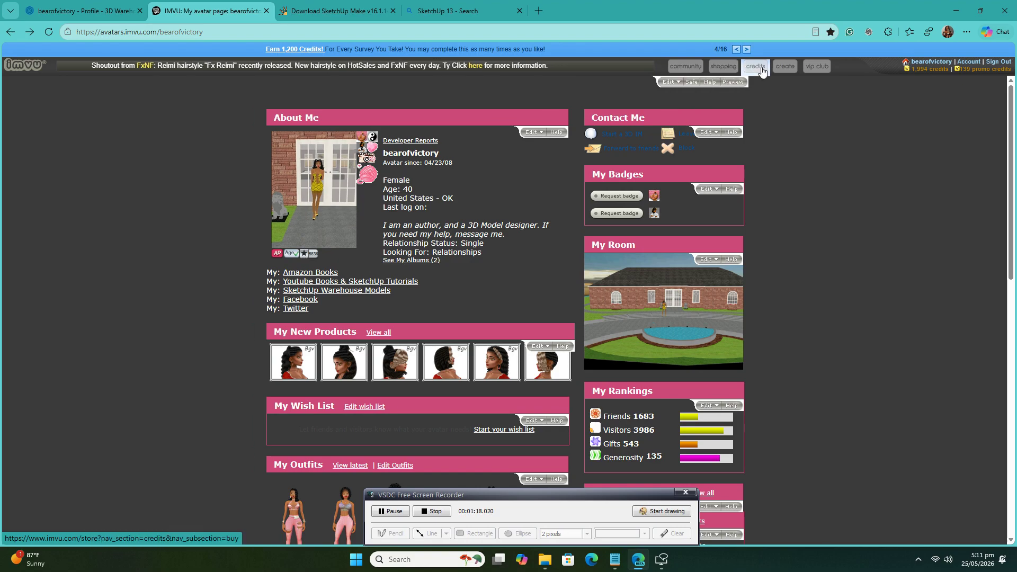
mouse_move(762, 71)
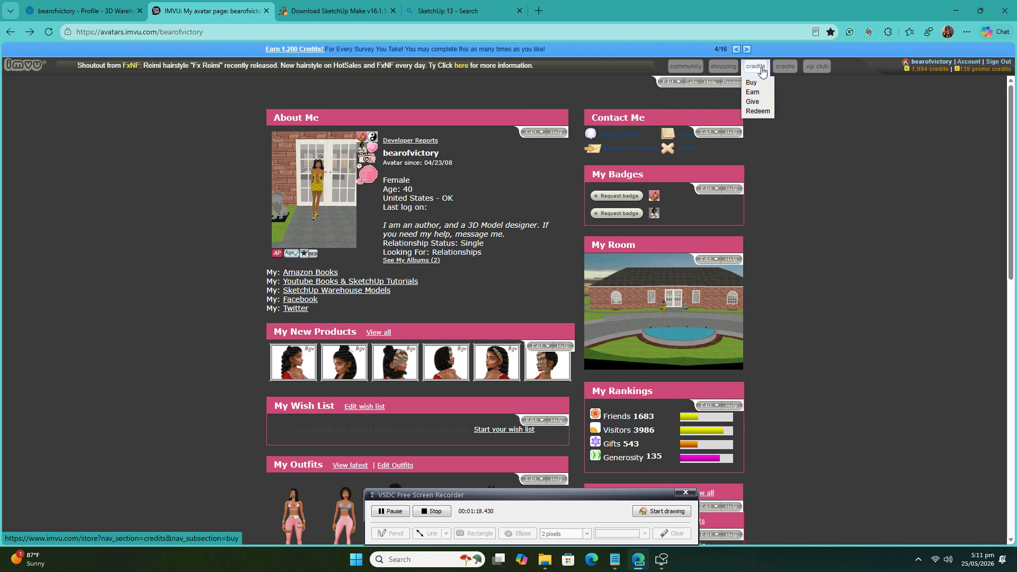
click(931, 62)
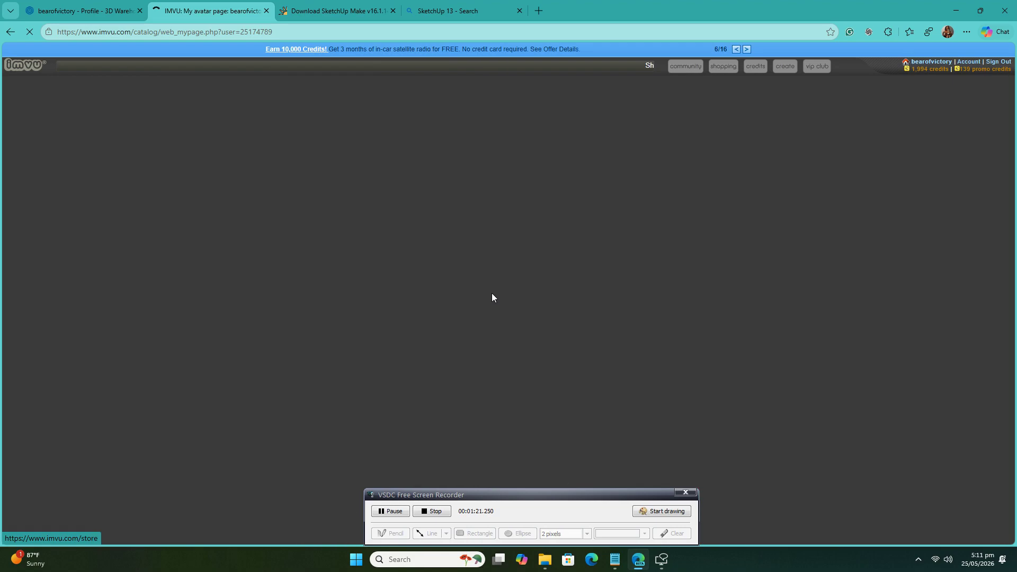
click(35, 69)
click(561, 77)
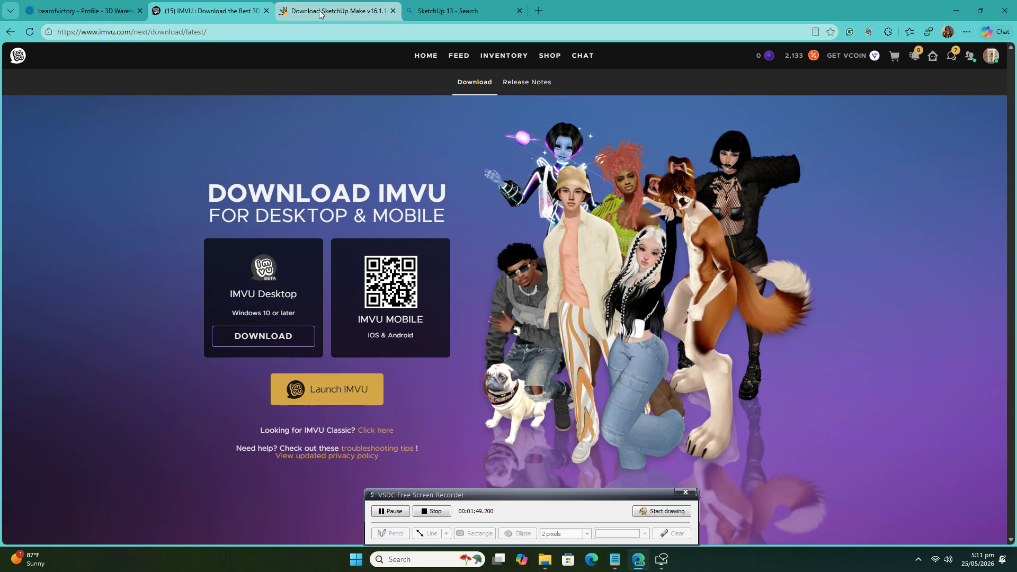
Step: Locate the AfterDawn SketchUp Make result in the SketchUp 13 search and bring up the already open AfterDawn download page
click(451, 11)
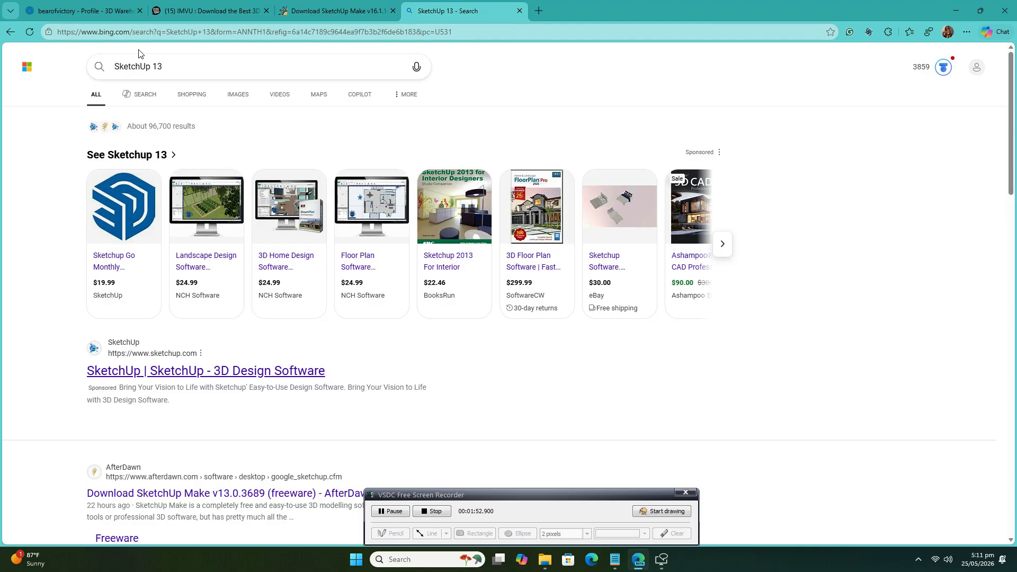
scroll(186, 375, down, 3)
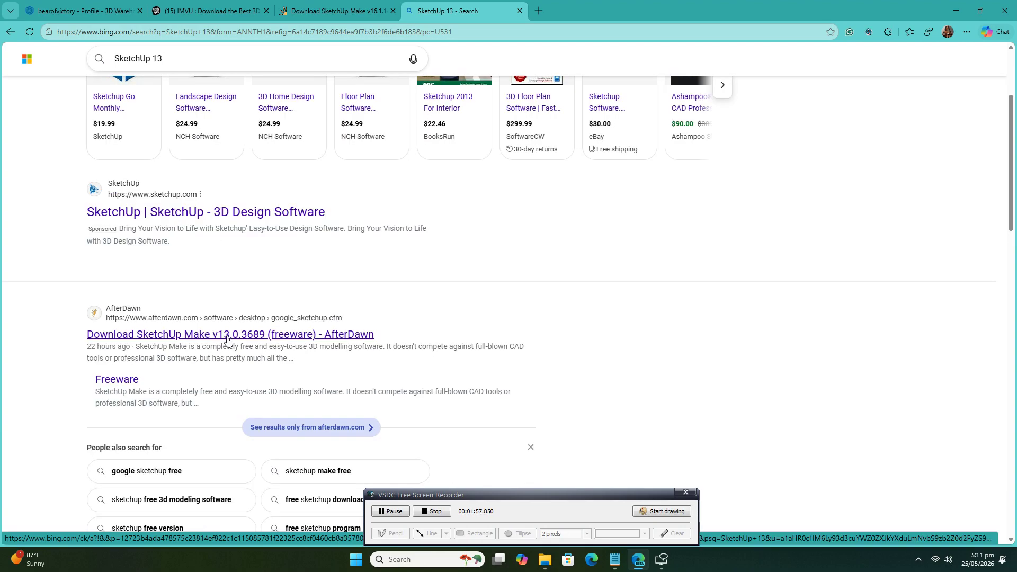
right_click(228, 339)
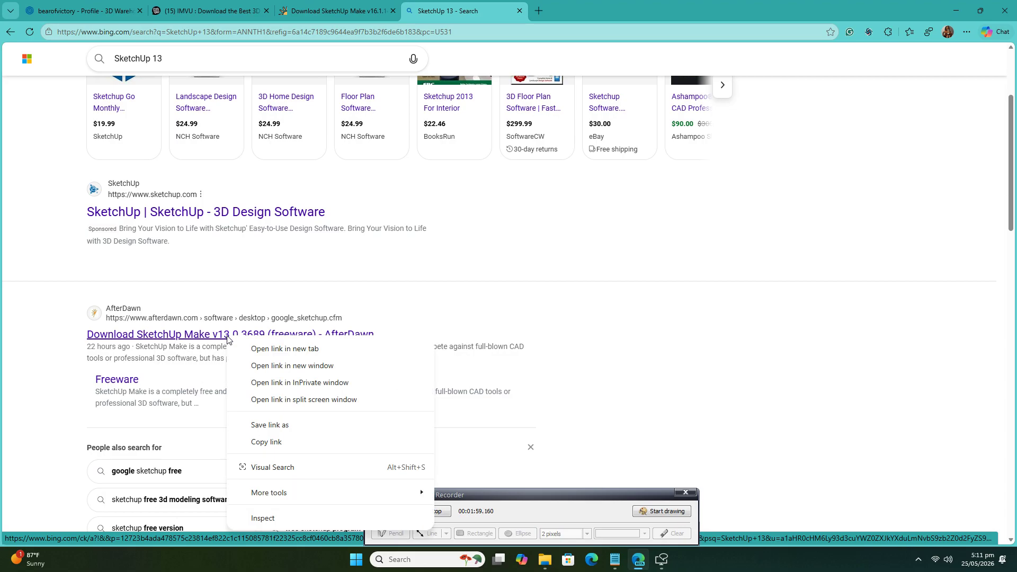
click(341, 7)
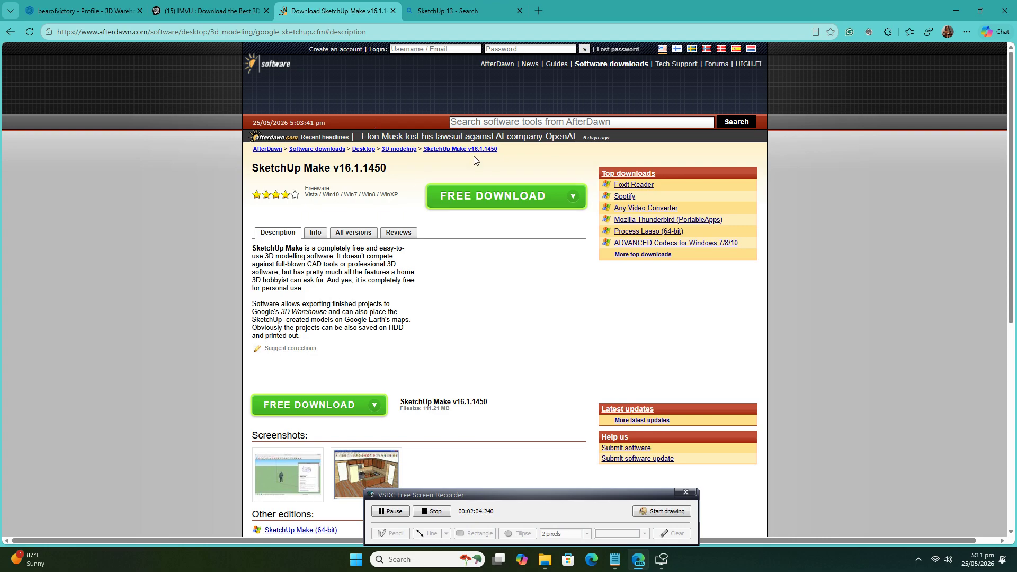
Step: Look through the list of all SketchUp Make versions on AfterDawn and return to the program's description
click(354, 233)
scroll(507, 340, down, 3)
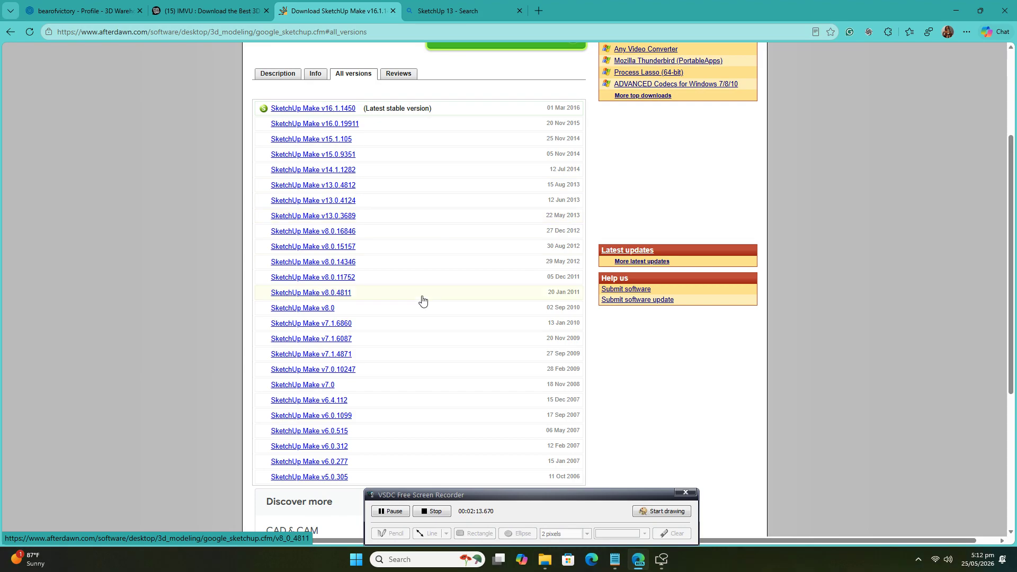
scroll(420, 297, up, 3)
click(278, 232)
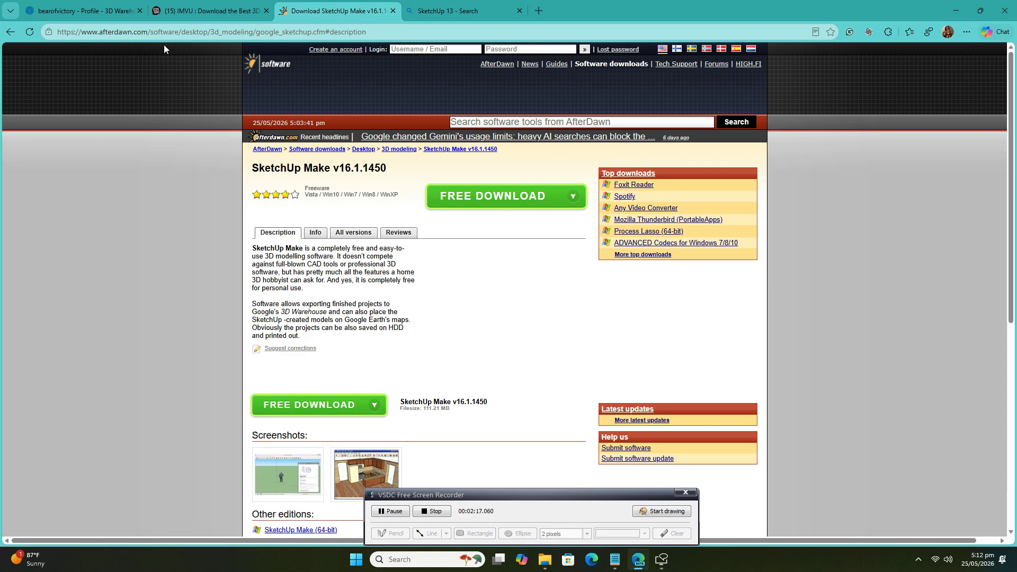
Step: Browse the models on the open 3D Warehouse profile, loading more models at the end of the list
click(80, 16)
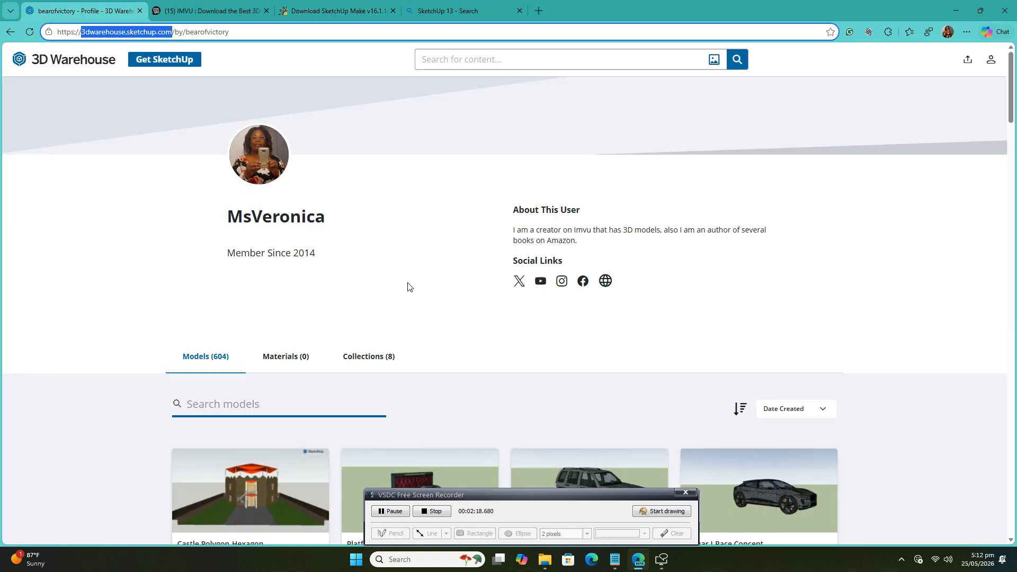
scroll(409, 287, down, 4)
scroll(409, 287, down, 11)
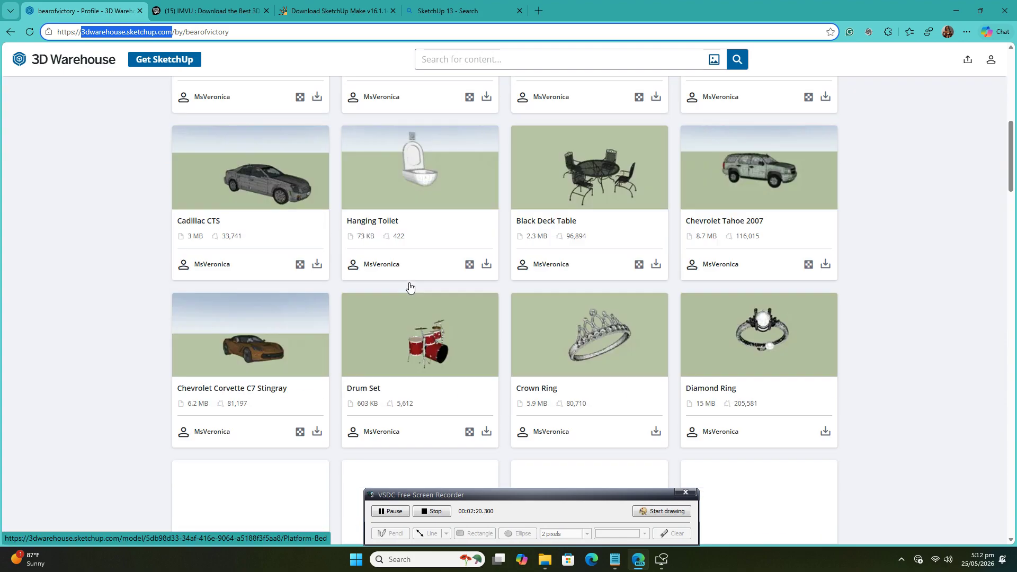
scroll(410, 287, down, 20)
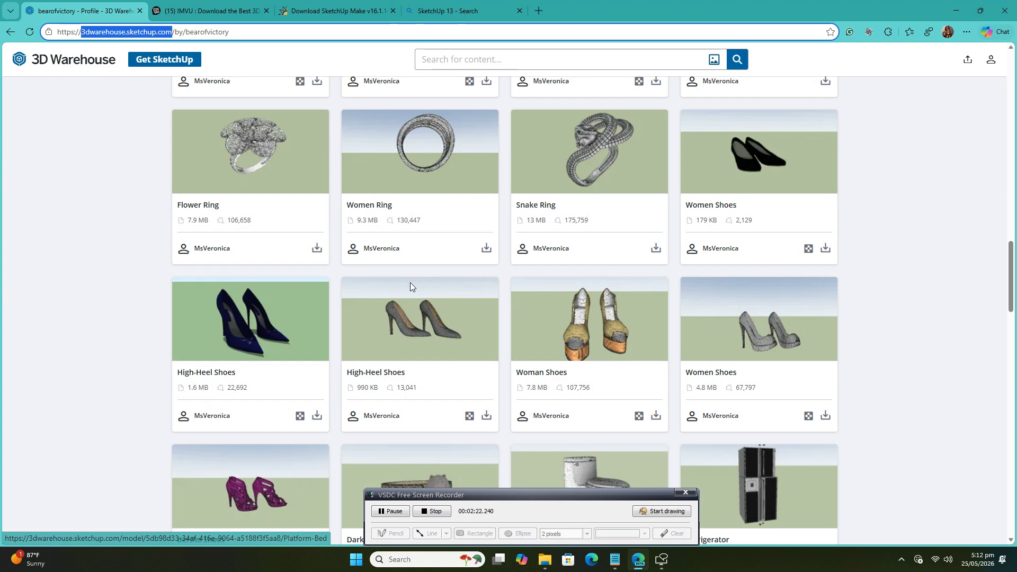
scroll(411, 286, down, 12)
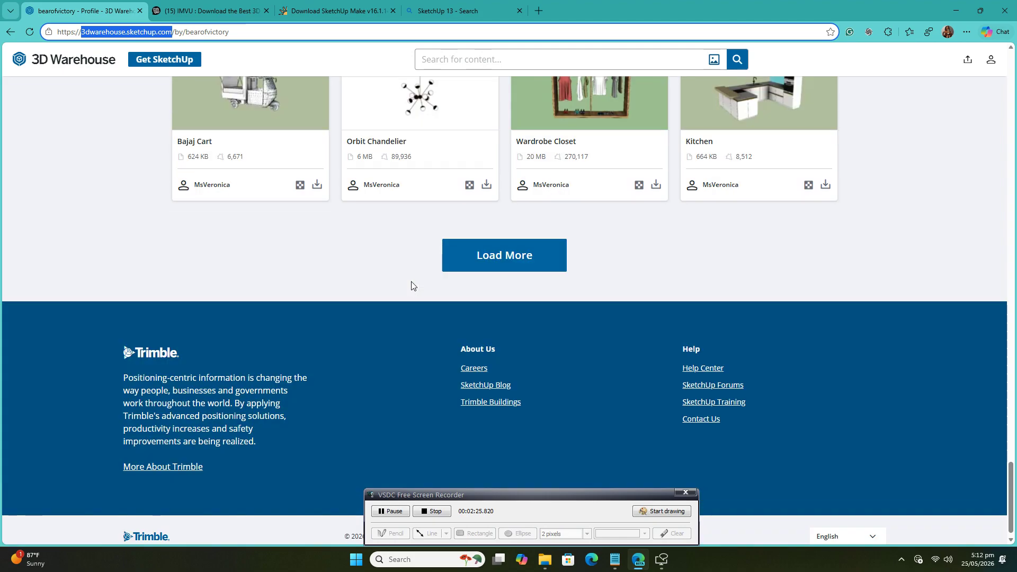
click(478, 262)
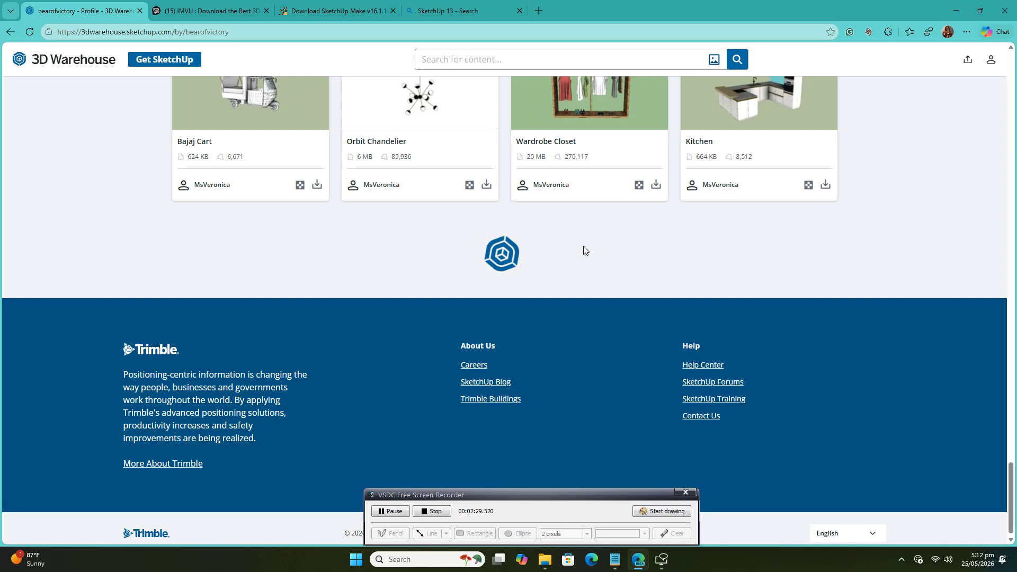
scroll(584, 250, down, 4)
scroll(583, 250, down, 7)
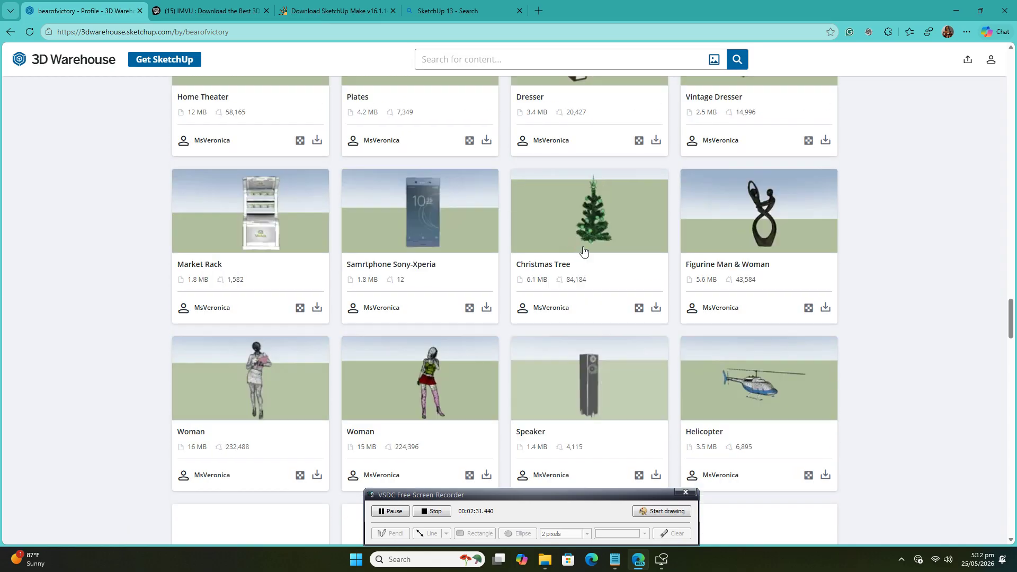
scroll(583, 251, down, 3)
scroll(583, 250, down, 20)
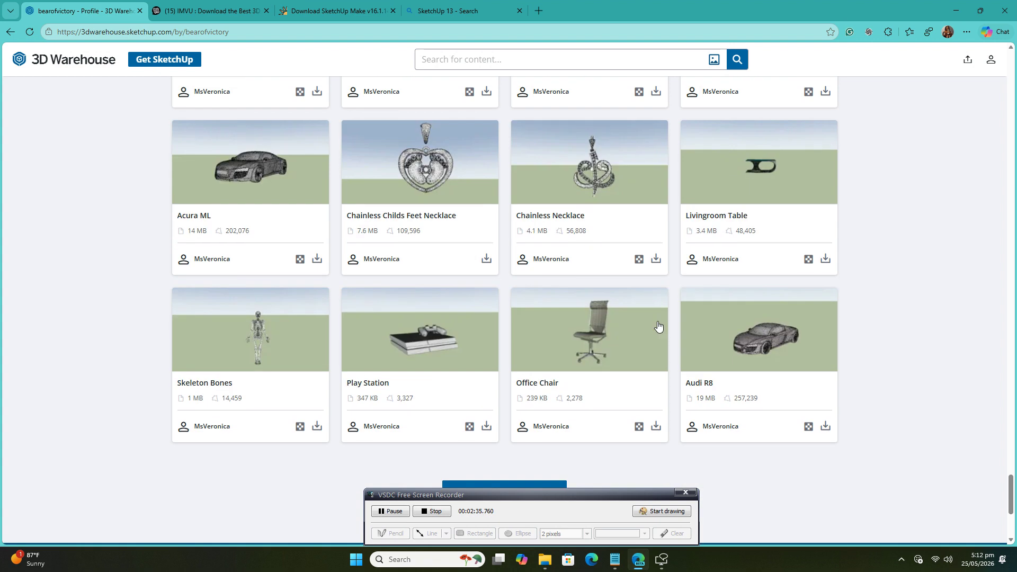
click(201, 12)
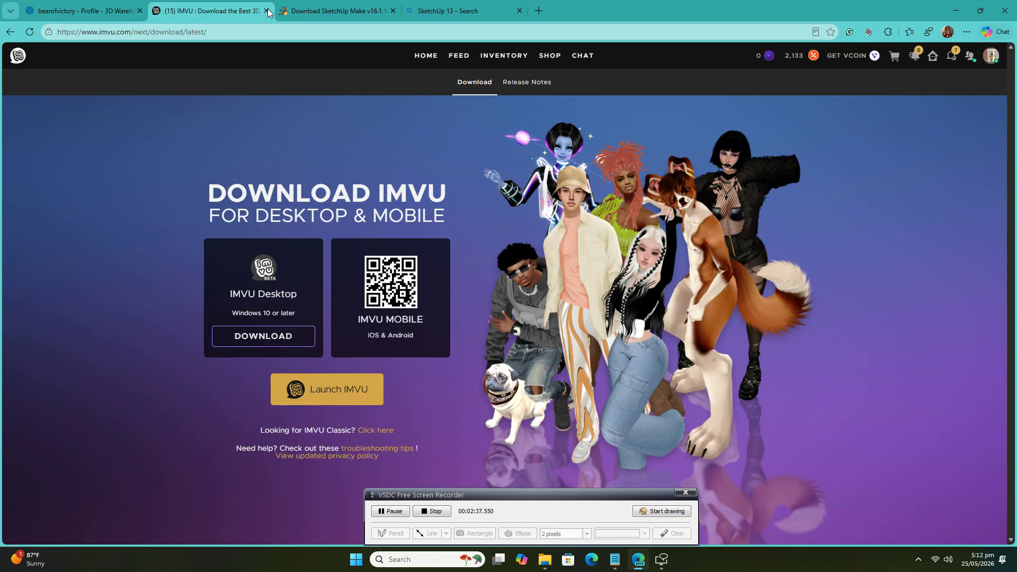
click(339, 11)
click(451, 11)
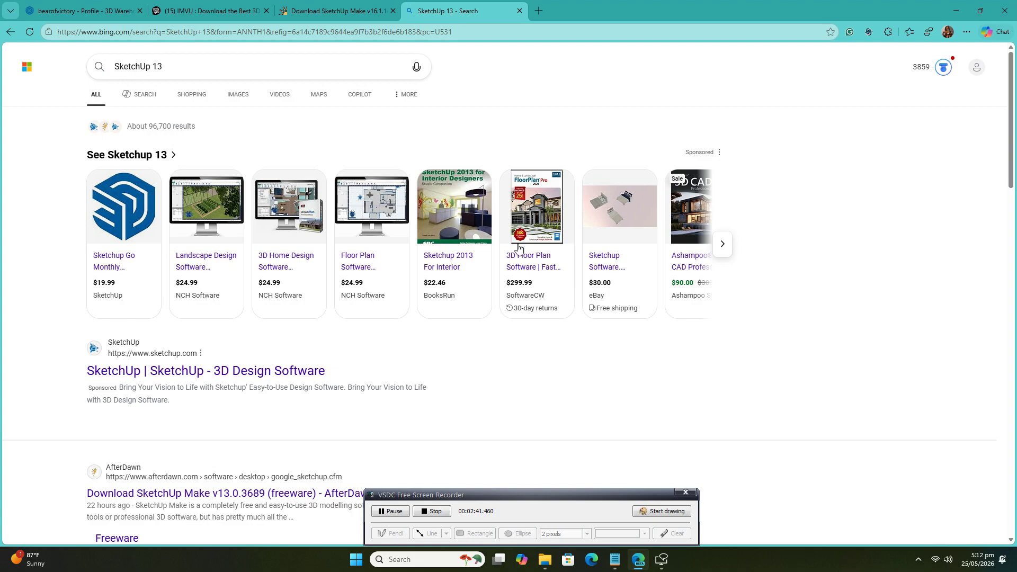
Step: Minimize the browser, switch to File Explorer and open the Merlins_ToolKit_2014 folder inside 3DStuff\Plugins
click(963, 12)
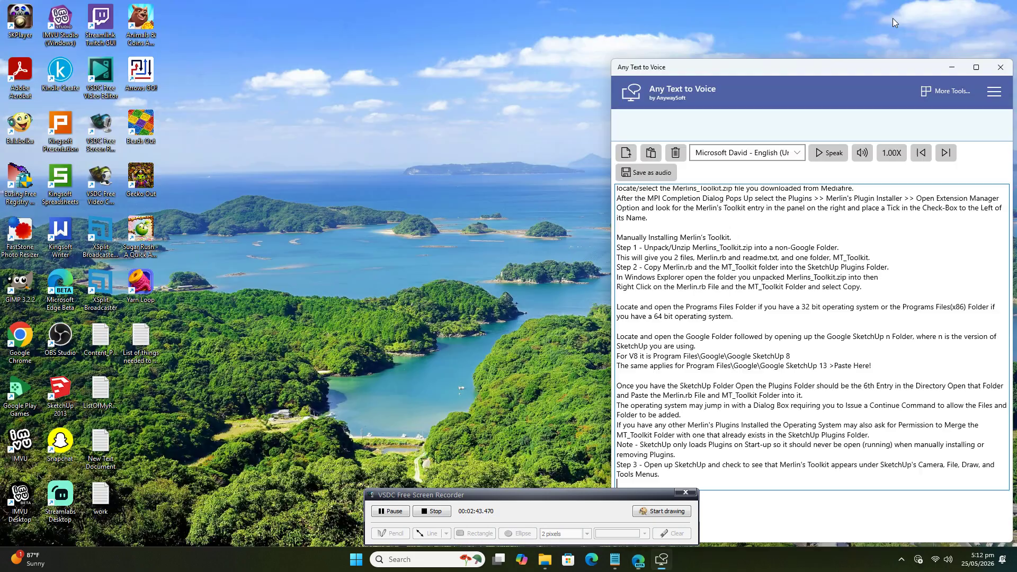
click(545, 563)
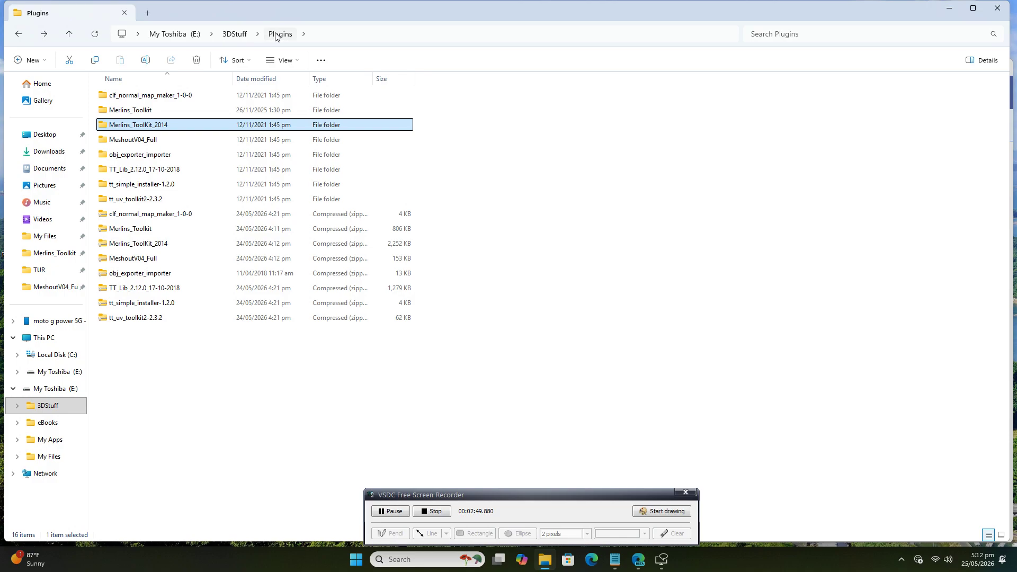
click(235, 35)
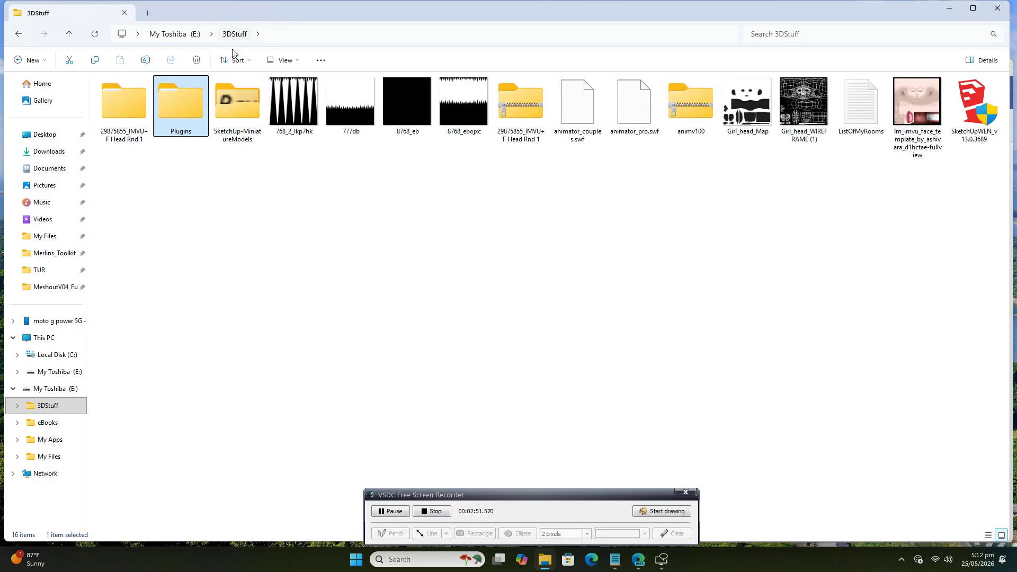
double_click(180, 109)
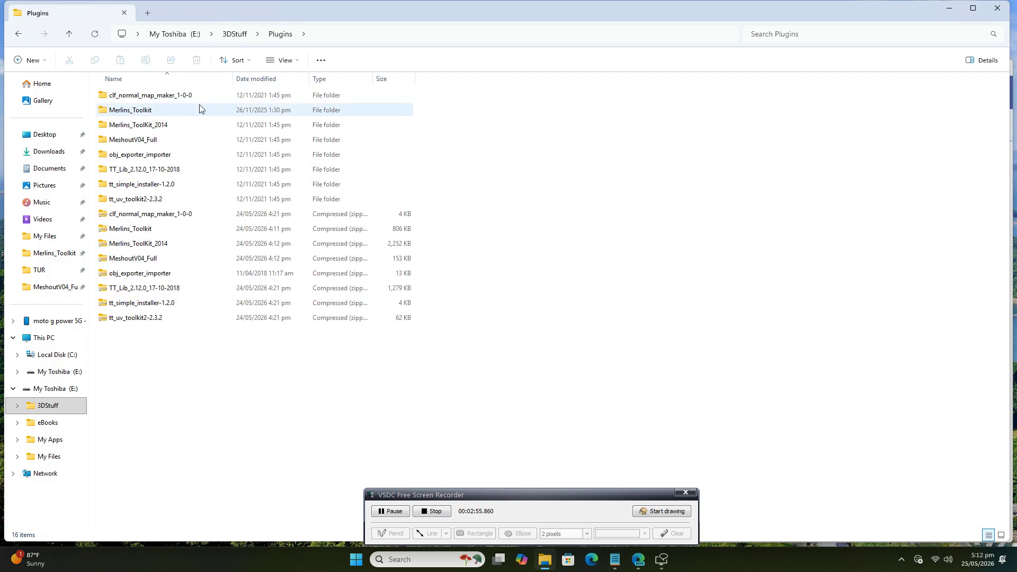
click(145, 126)
double_click(144, 126)
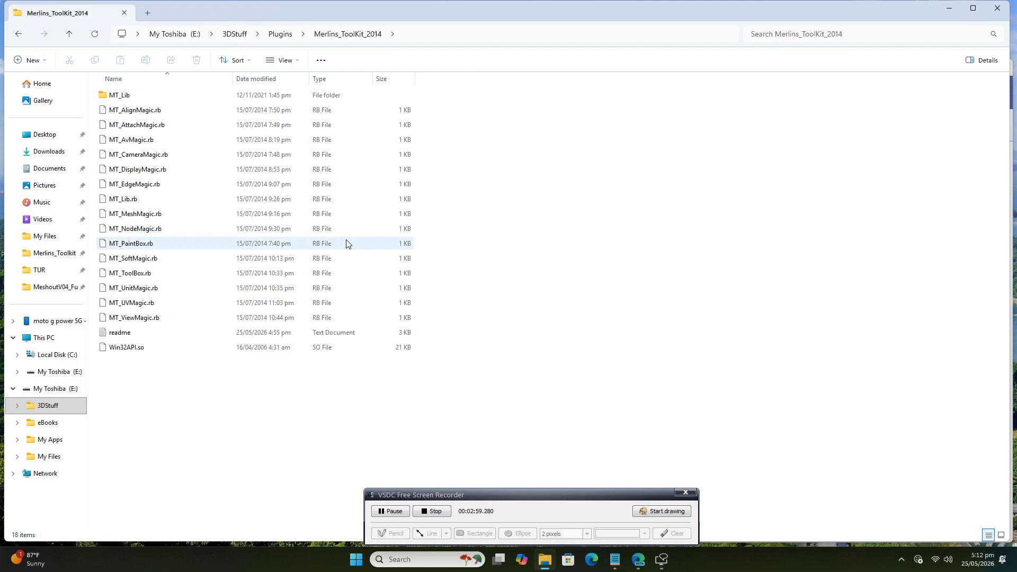
Step: Copy the MT_Lib folder, all the MT_ .rb files and Win32API.so from Merlins_ToolKit_2014, leaving out the readme
click(129, 97)
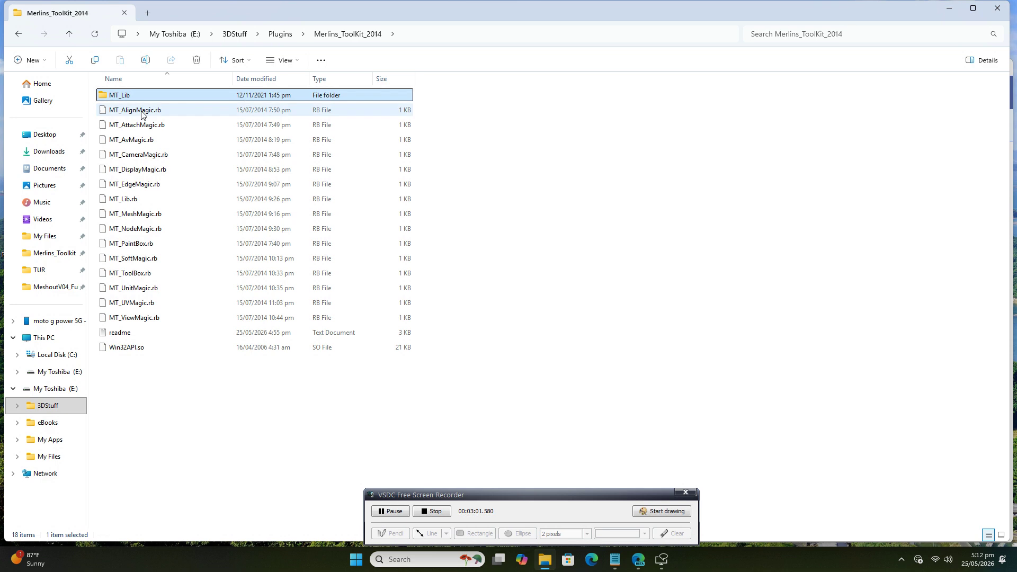
ctrl+click(142, 111)
ctrl+click(143, 126)
ctrl+click(142, 140)
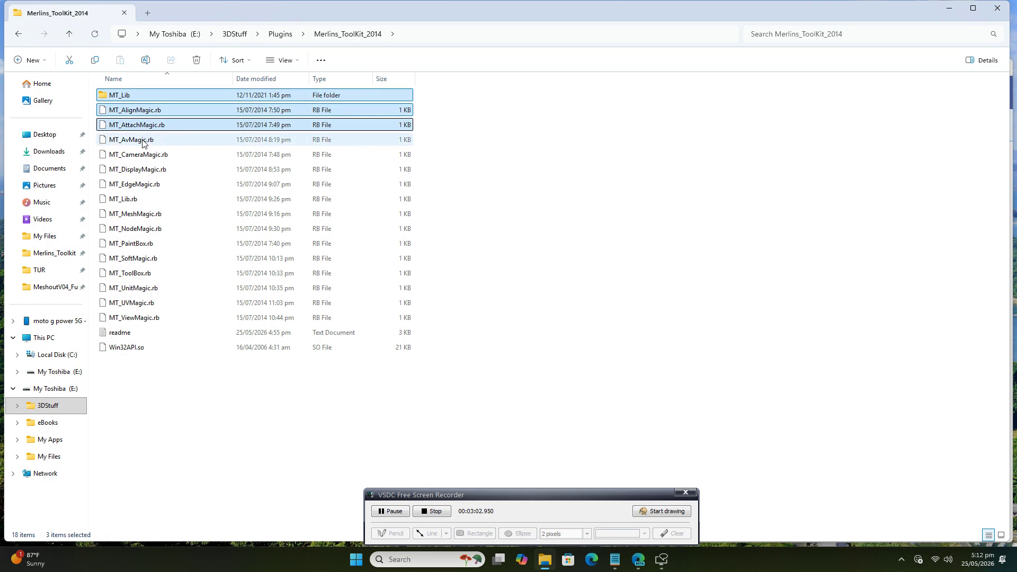
ctrl+click(144, 154)
ctrl+click(145, 169)
ctrl+click(143, 184)
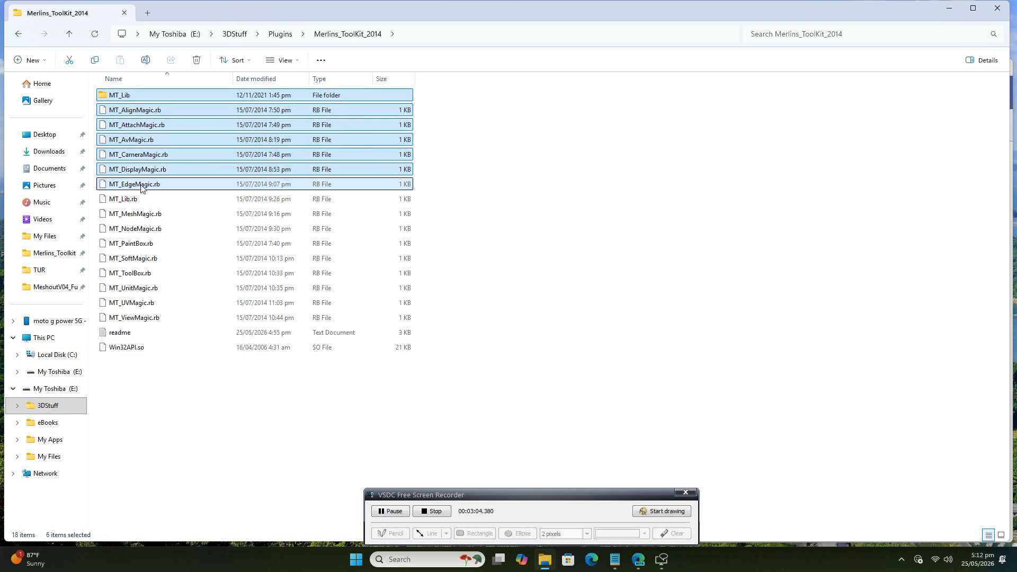
ctrl+click(138, 200)
ctrl+click(135, 214)
ctrl+click(135, 230)
ctrl+click(138, 245)
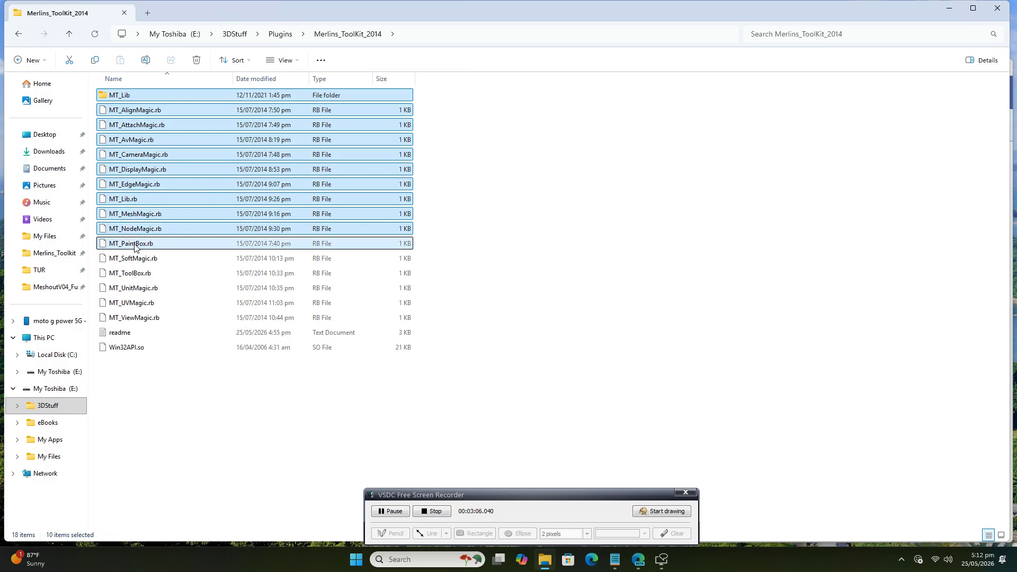
ctrl+click(141, 260)
ctrl+click(143, 275)
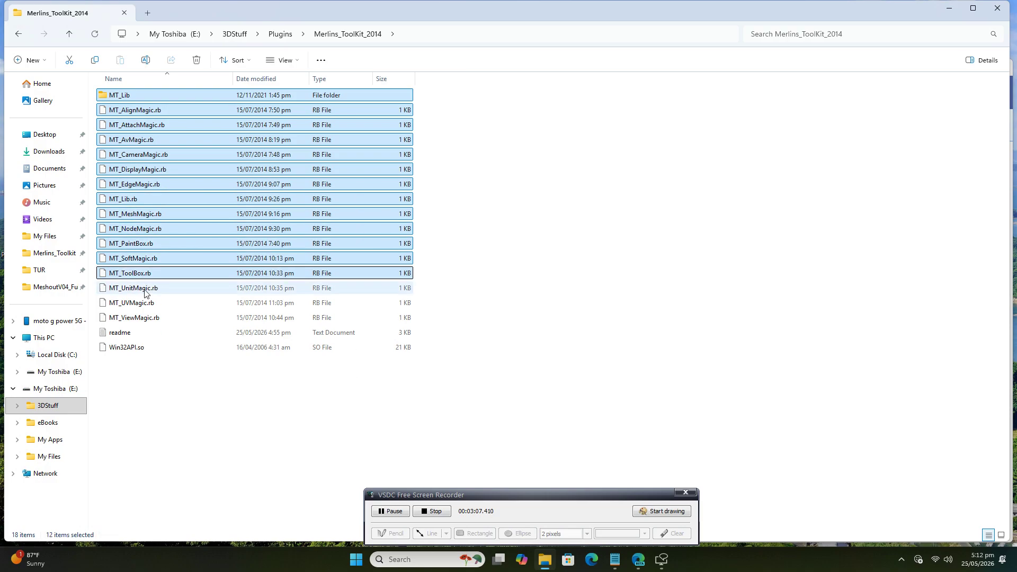
ctrl+click(144, 289)
ctrl+click(144, 303)
ctrl+click(144, 318)
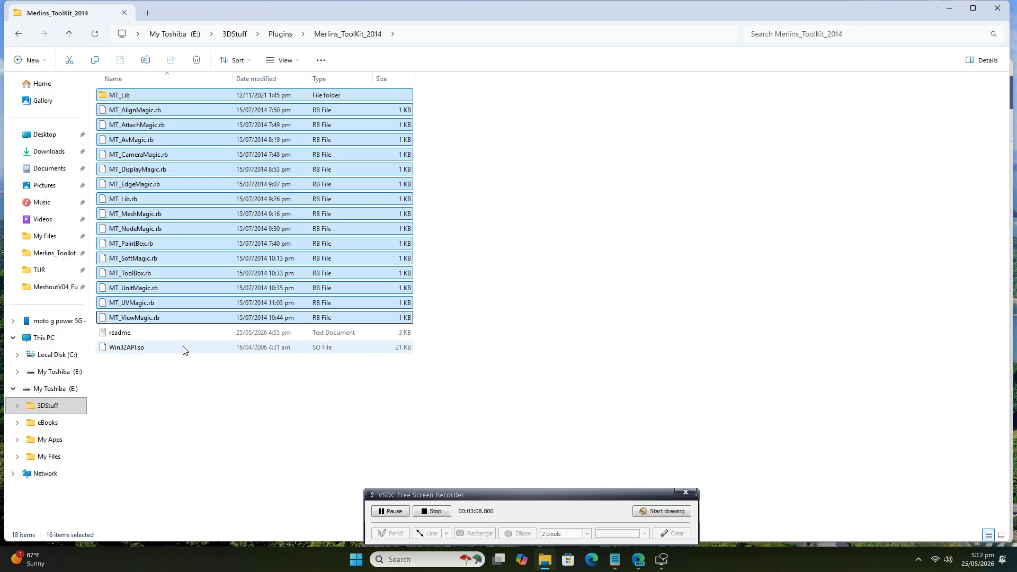
ctrl+click(132, 348)
right_click(133, 349)
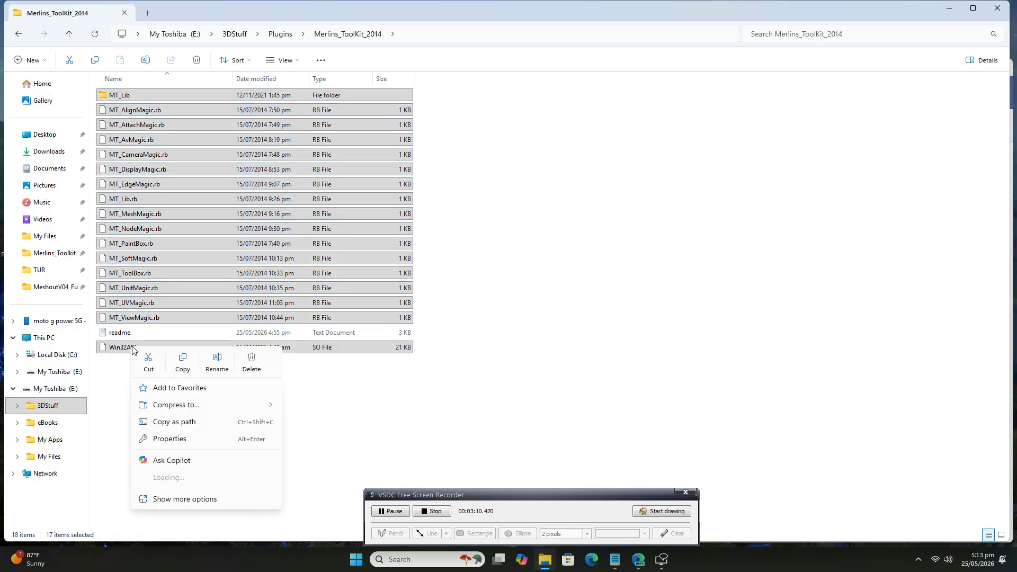
click(182, 361)
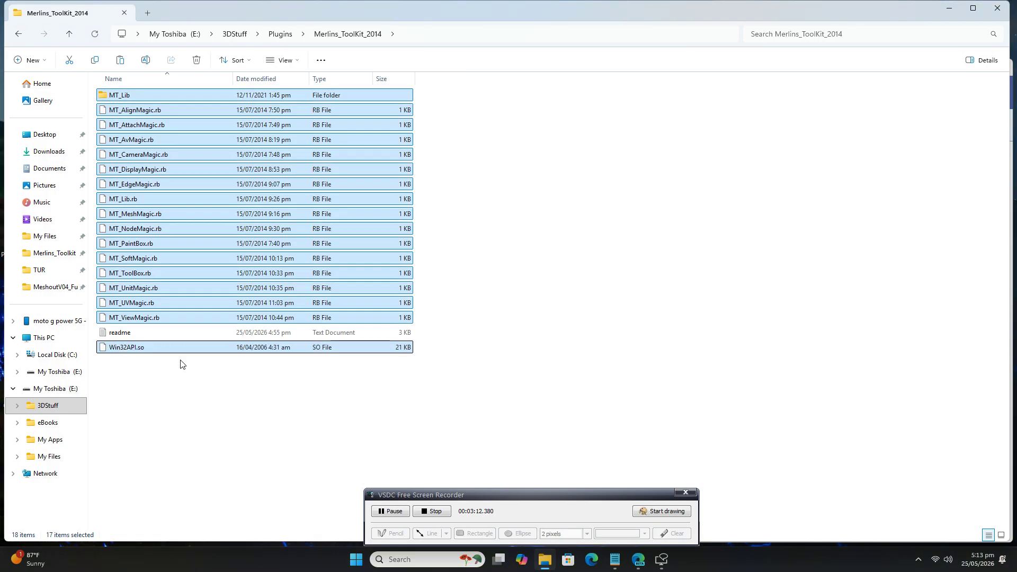
click(178, 388)
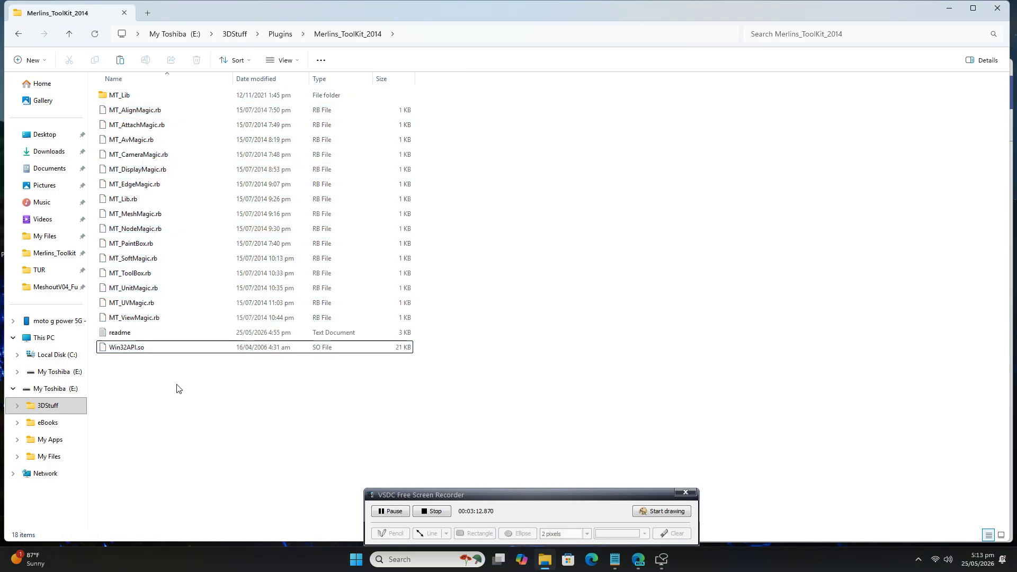
Step: Open C:\Program Files (x86)\SketchUp\SketchUp 2013\Plugins and bring up the Paste option there, dismissing it without pasting
click(139, 35)
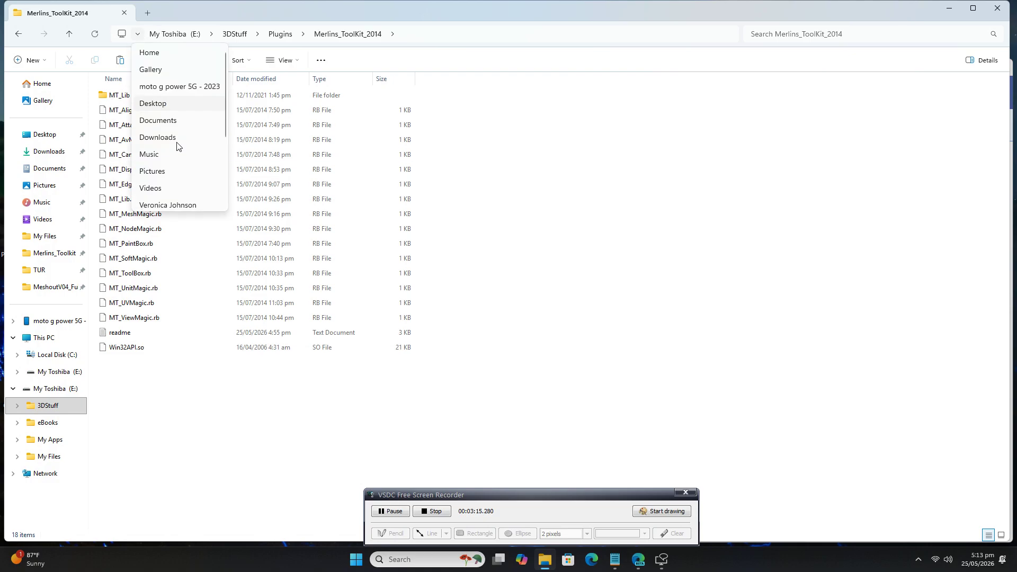
scroll(185, 166, down, 2)
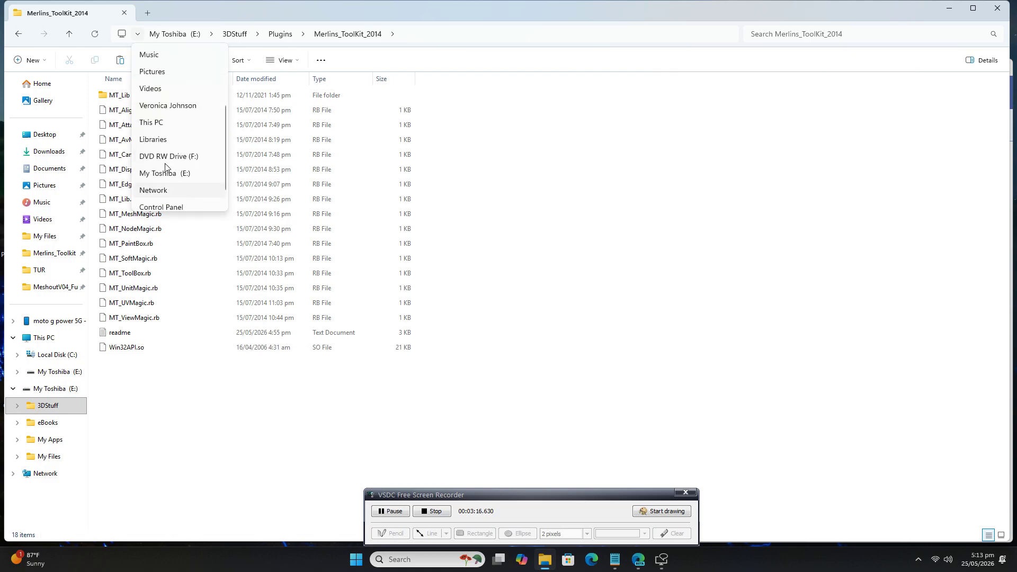
click(158, 123)
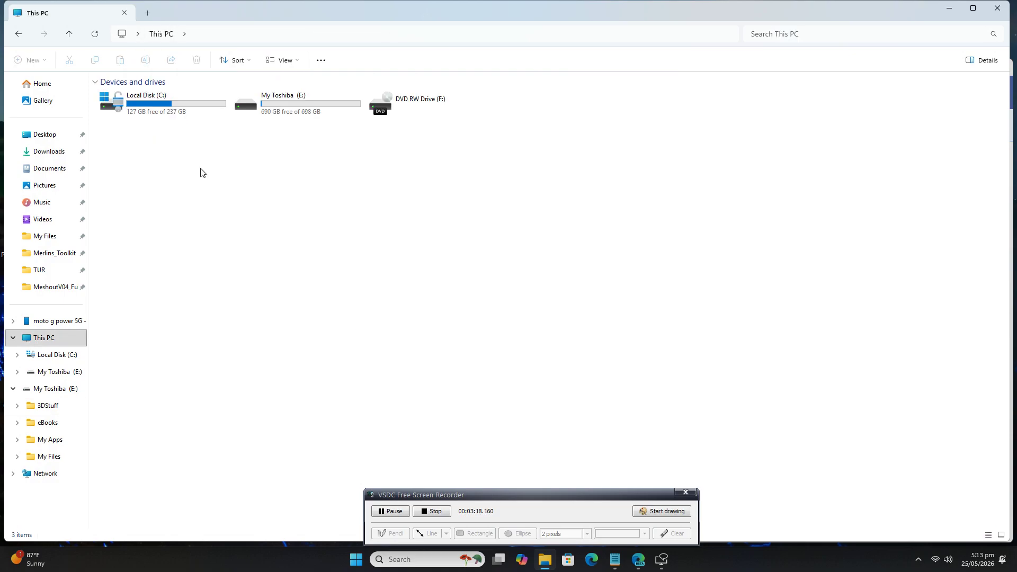
double_click(155, 98)
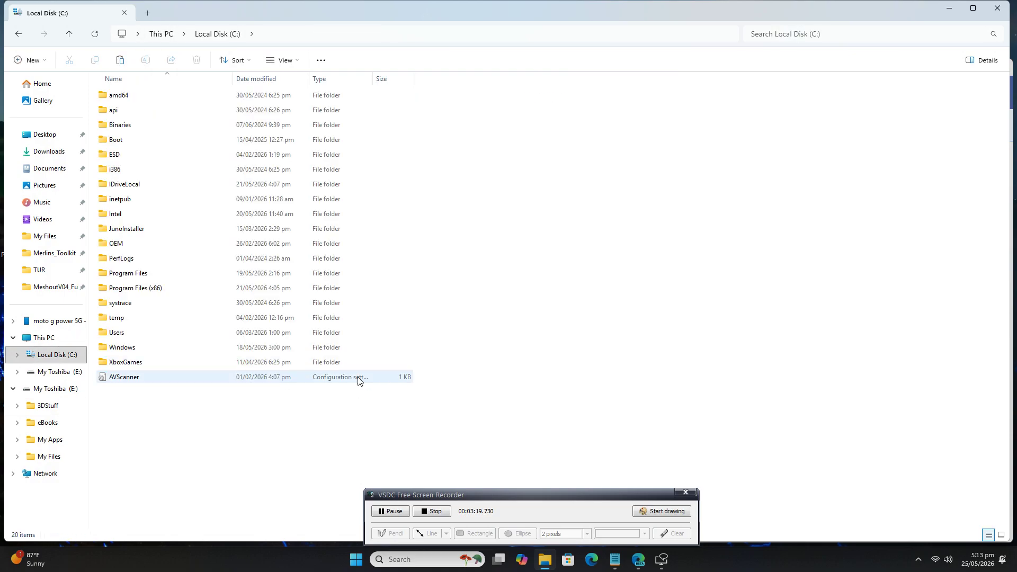
click(133, 288)
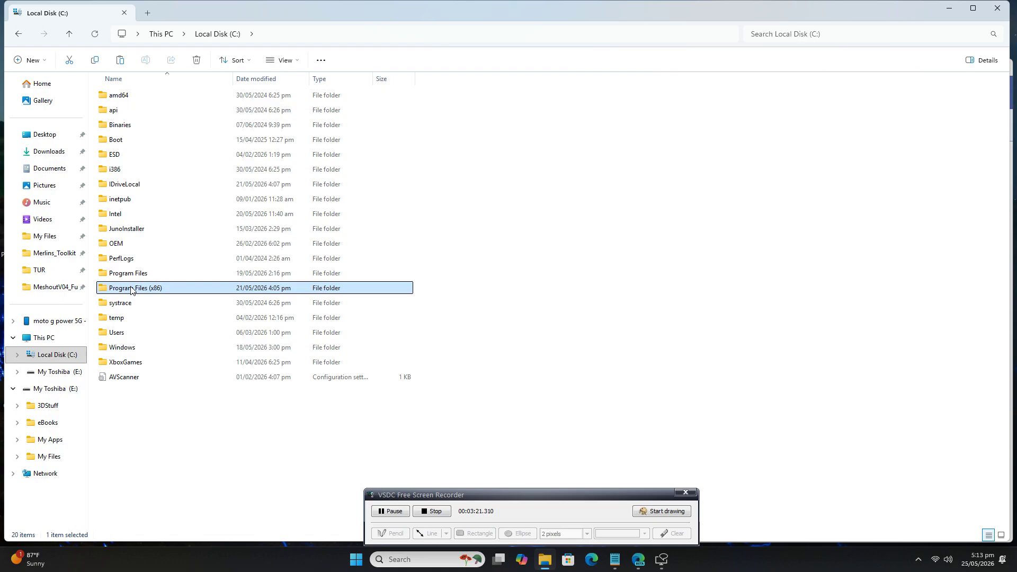
double_click(132, 289)
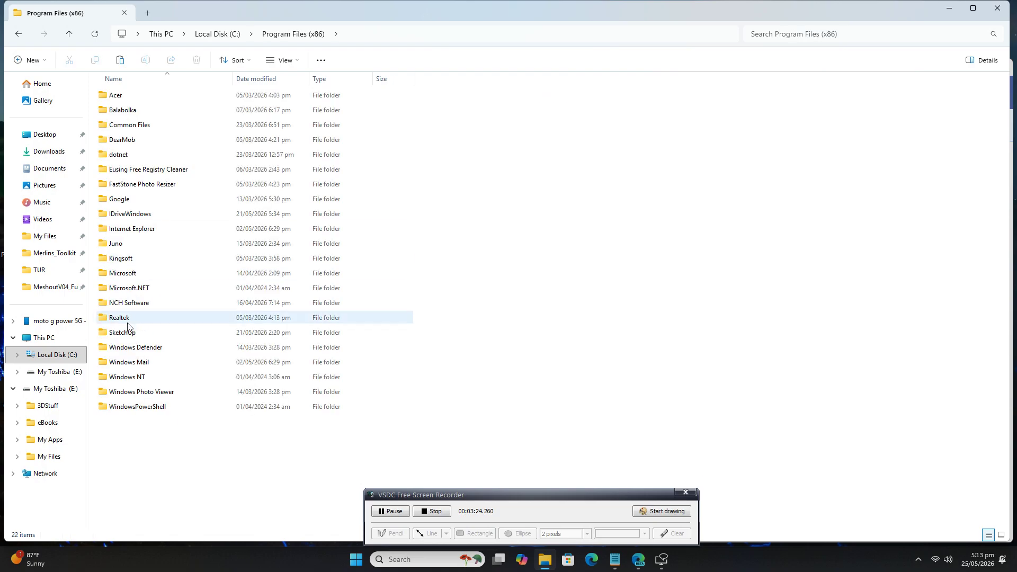
double_click(125, 334)
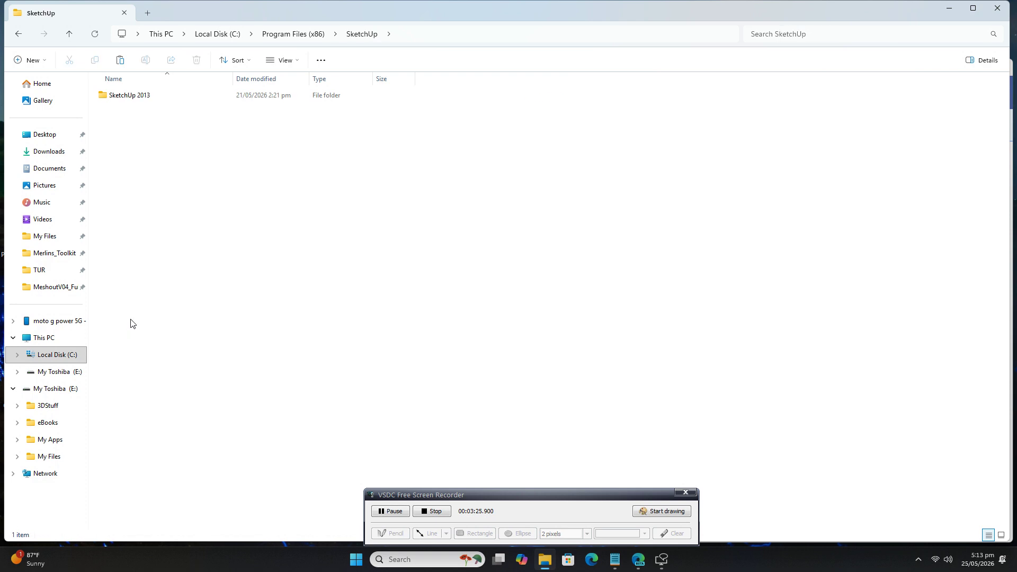
double_click(123, 97)
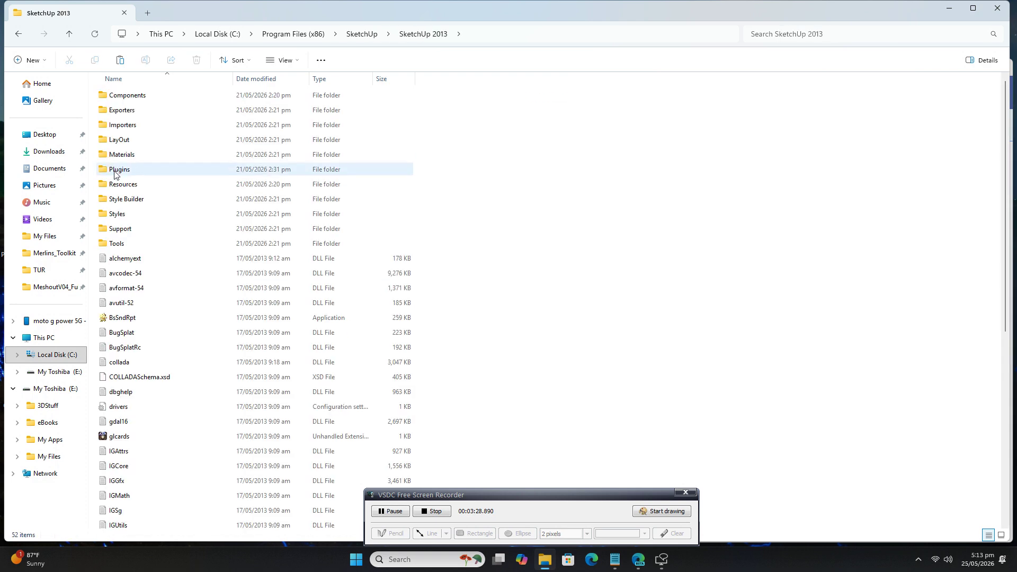
double_click(115, 171)
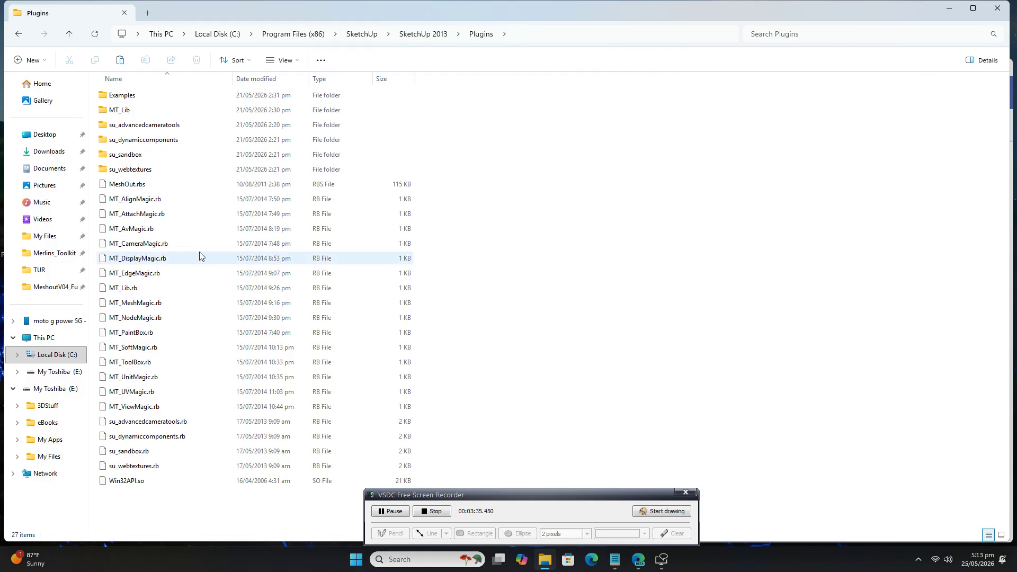
right_click(187, 221)
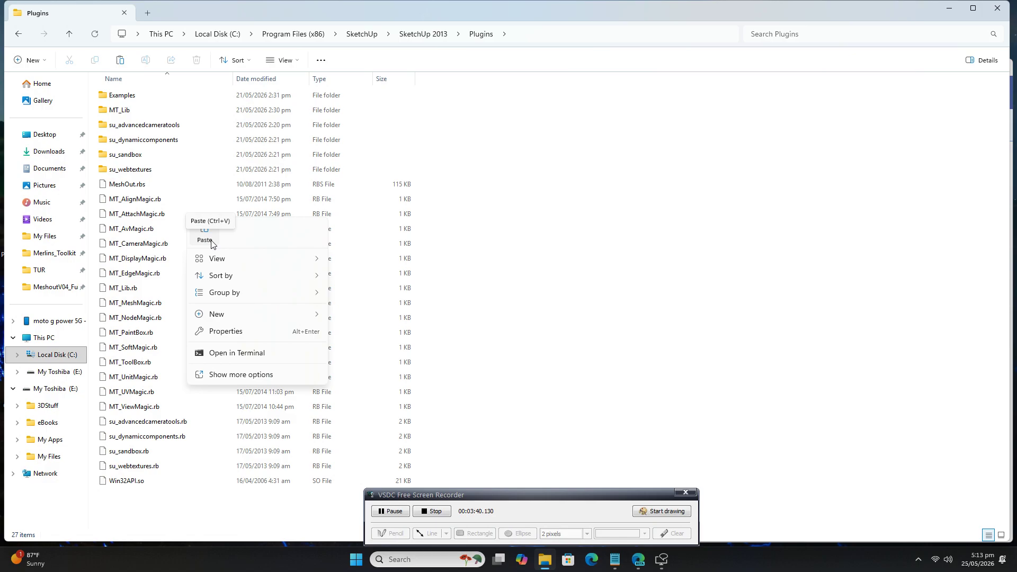
click(538, 255)
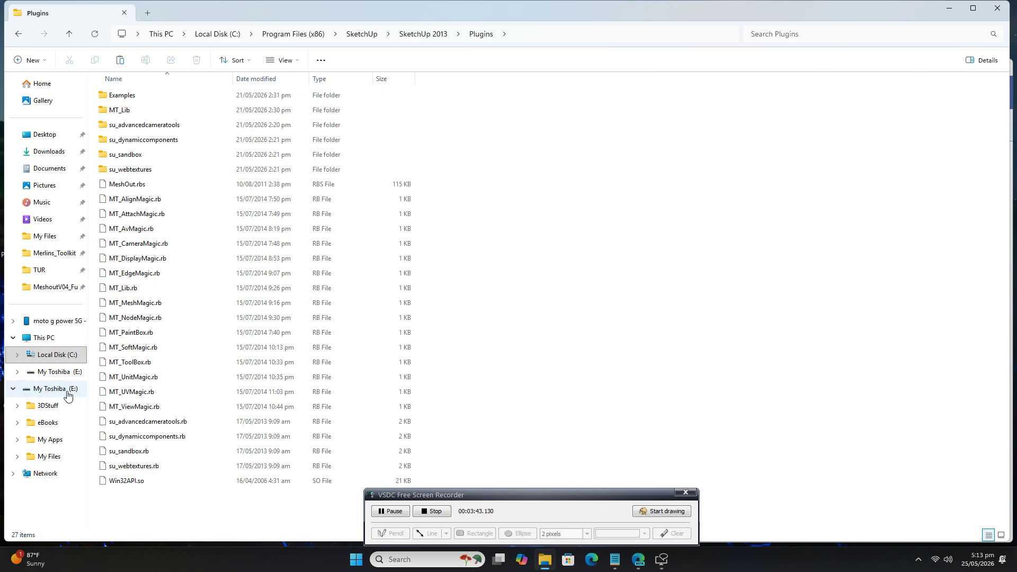
Step: Open the MeshoutV04_Full folder inside 3DStuff\Plugins and copy its Examples folder and MeshOut.rbs file
click(49, 407)
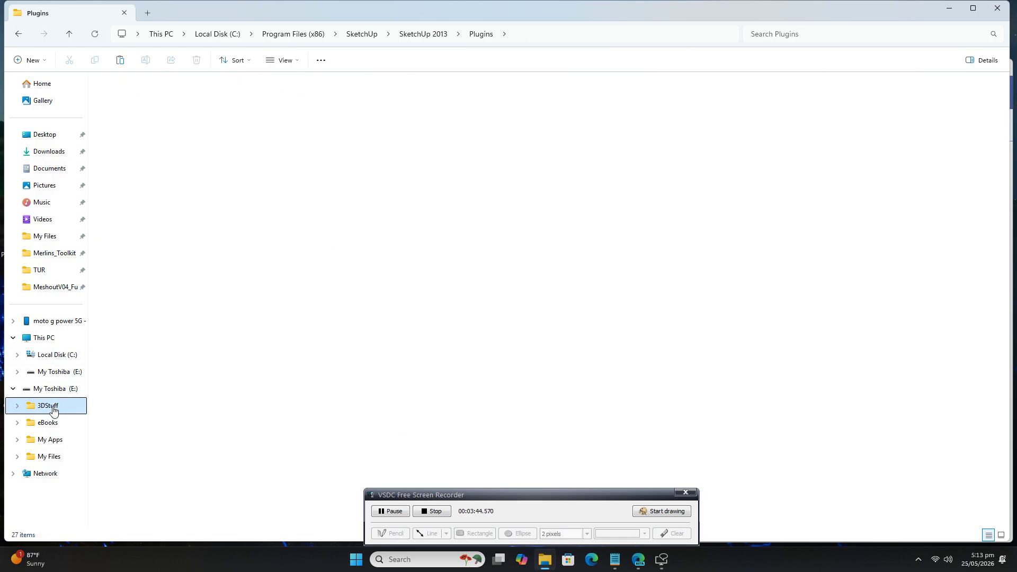
double_click(180, 103)
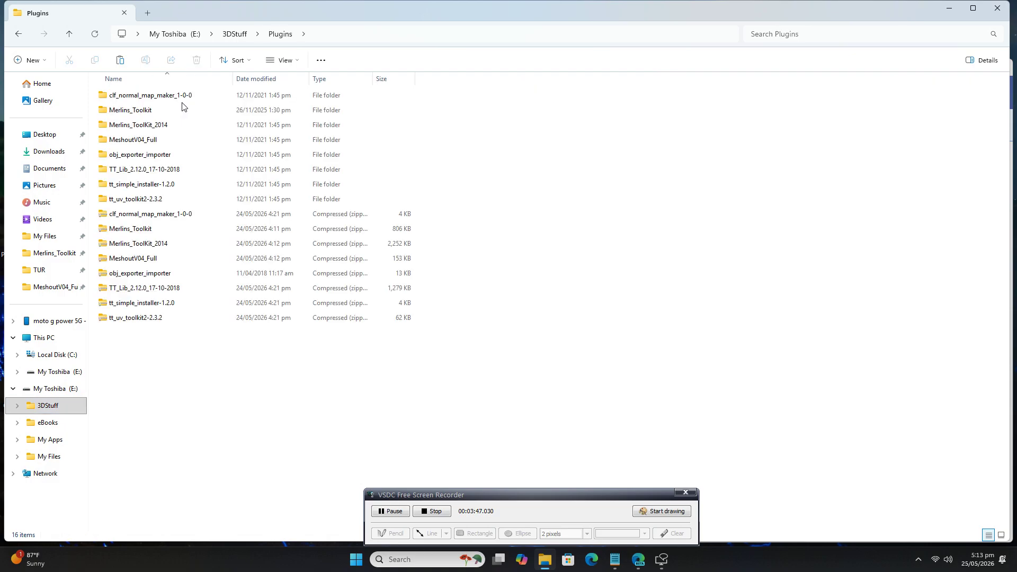
double_click(141, 142)
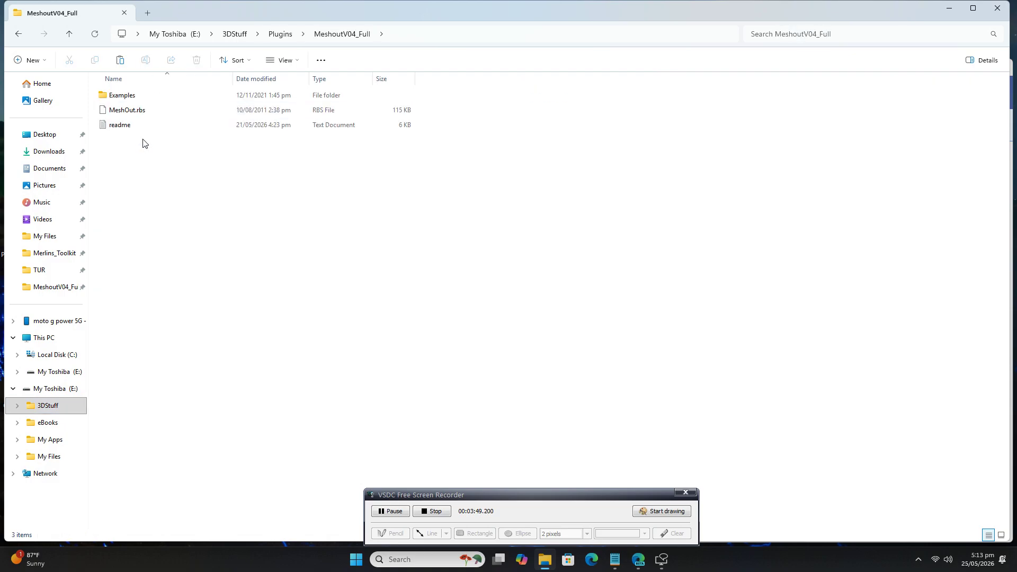
click(129, 97)
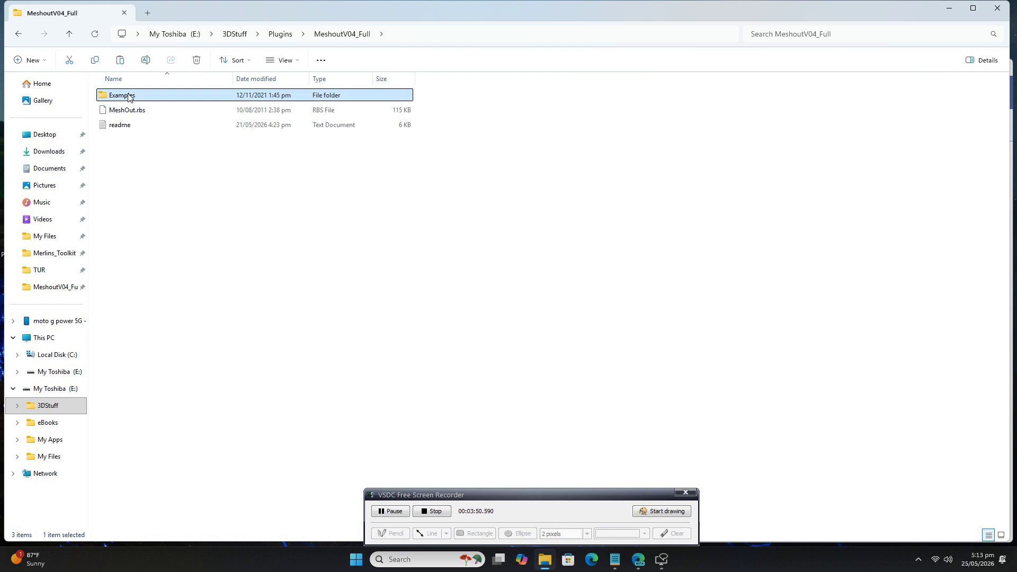
ctrl+click(133, 111)
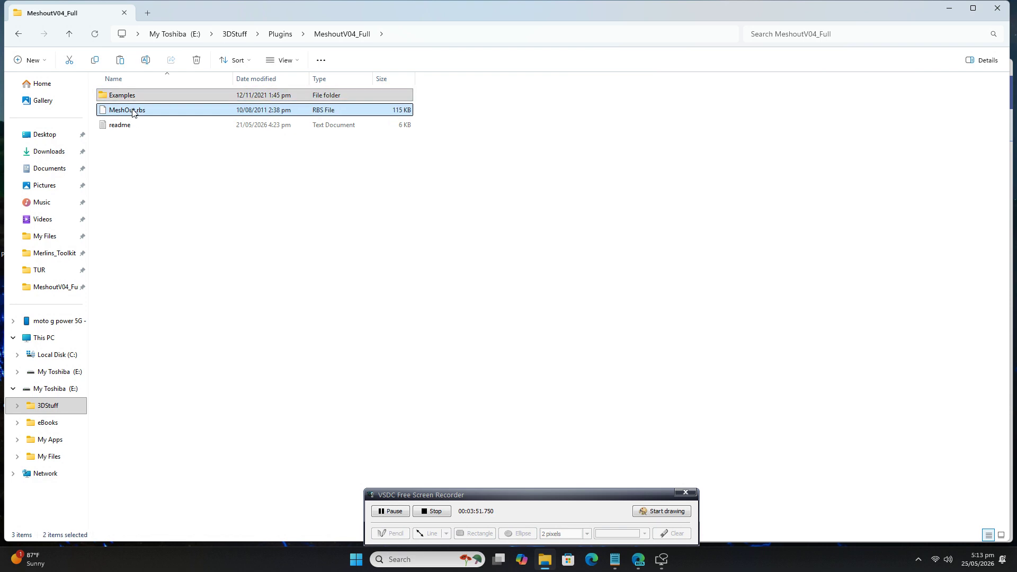
right_click(133, 112)
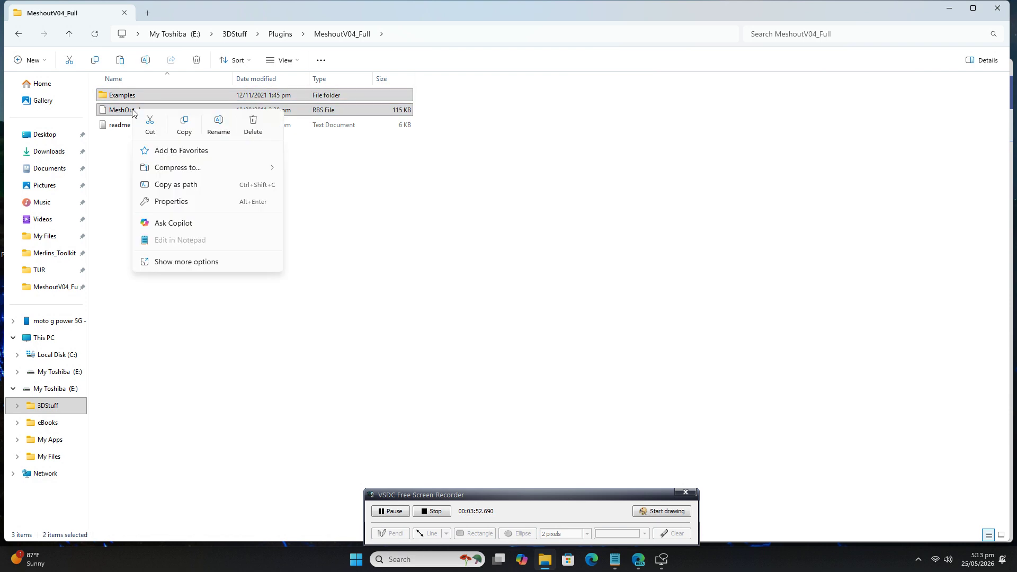
click(191, 136)
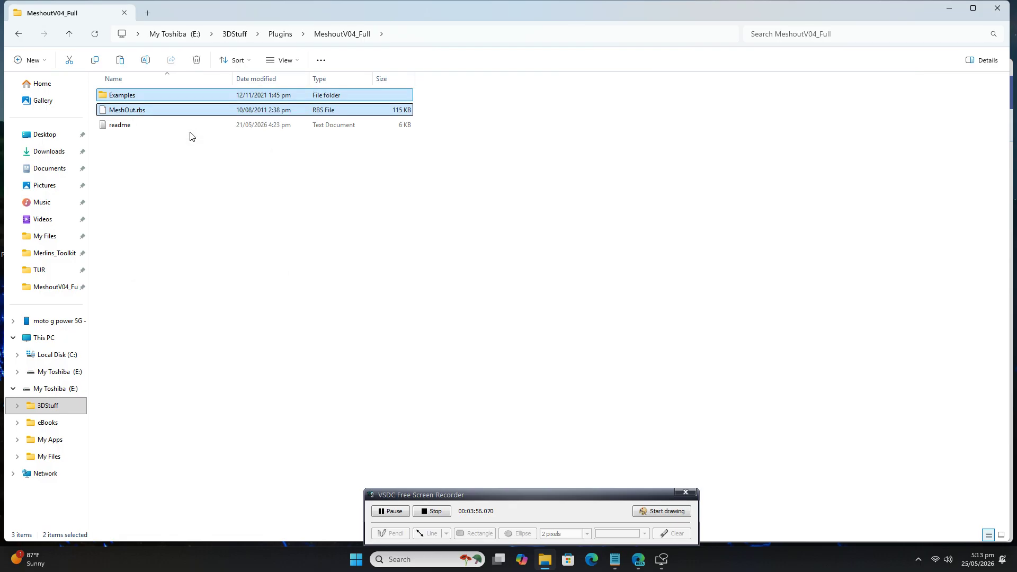
click(244, 172)
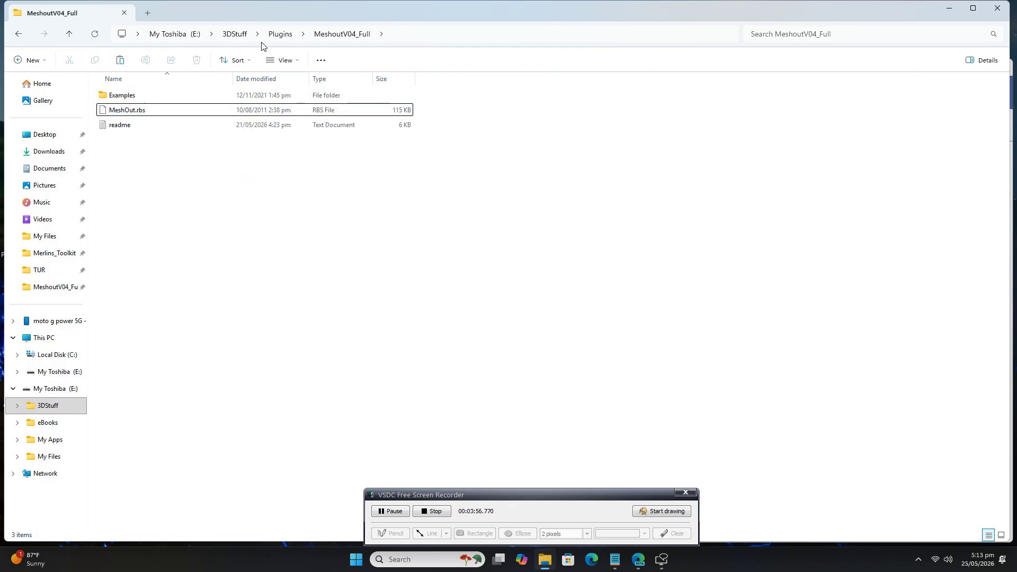
Step: Go from MeshoutV04_Full to the SketchUp 2013 Plugins folder under C:\Program Files (x86)\SketchUp
click(137, 35)
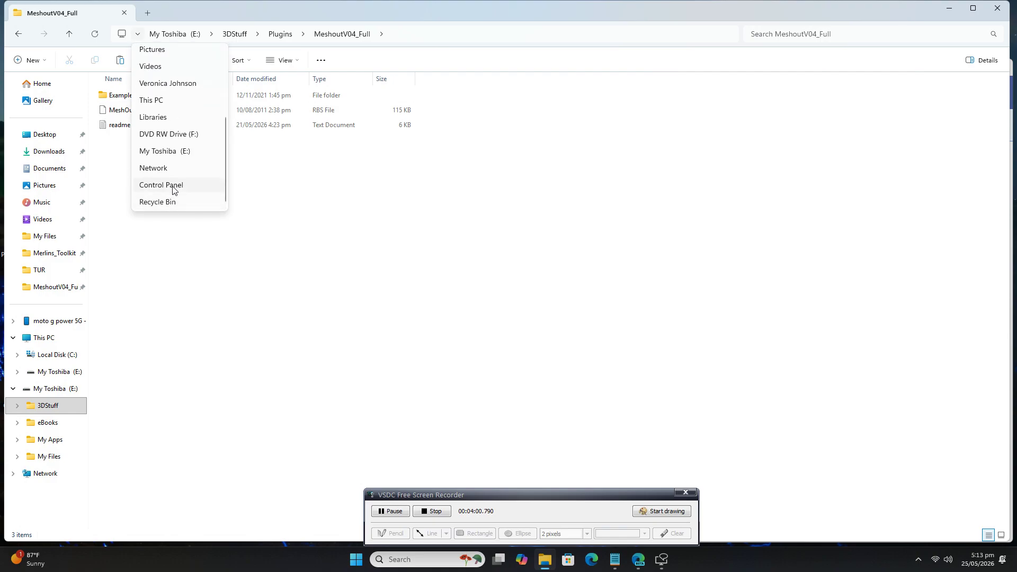
scroll(176, 159, up, 1)
click(159, 153)
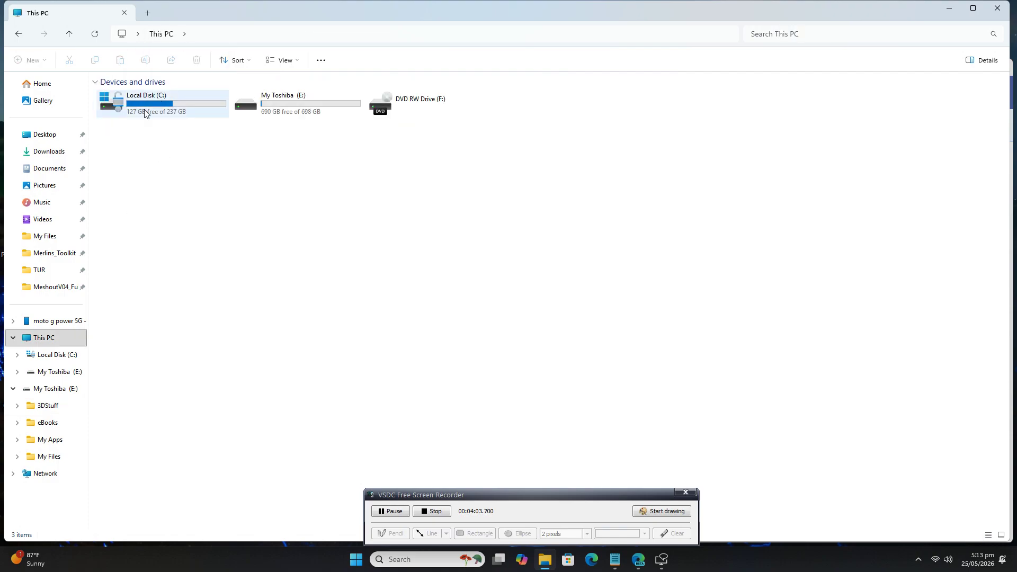
double_click(145, 112)
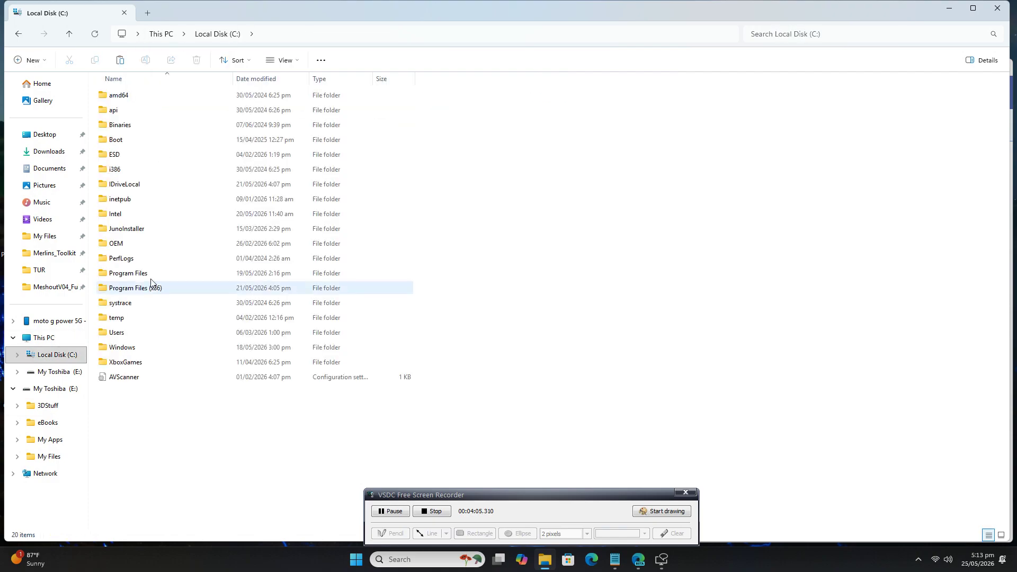
double_click(136, 289)
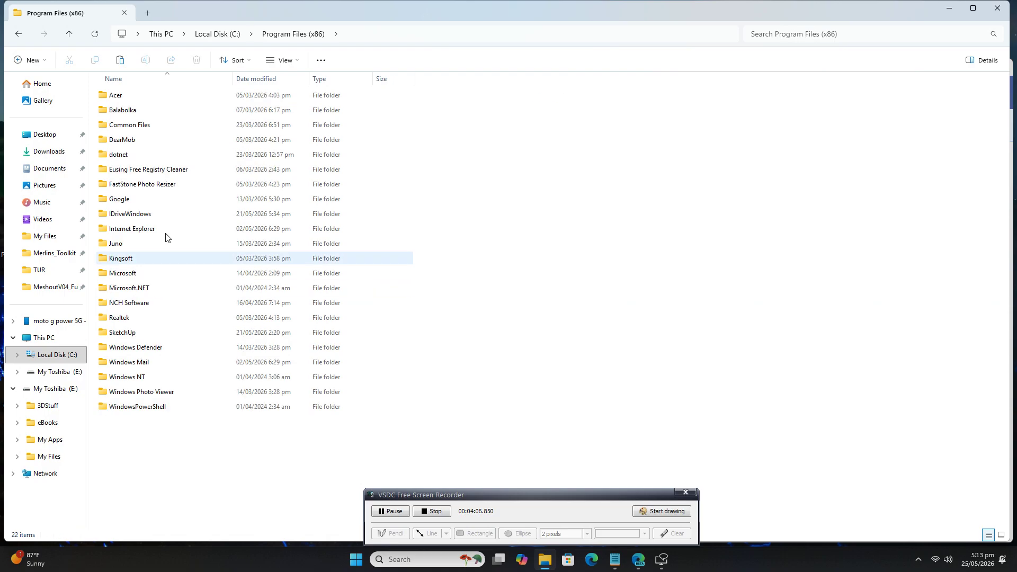
double_click(126, 332)
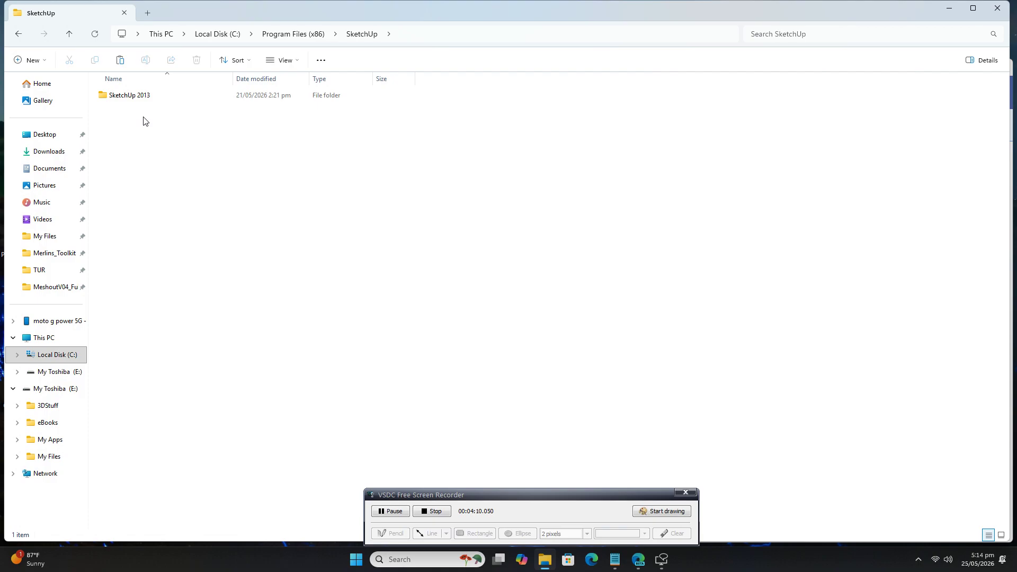
double_click(132, 97)
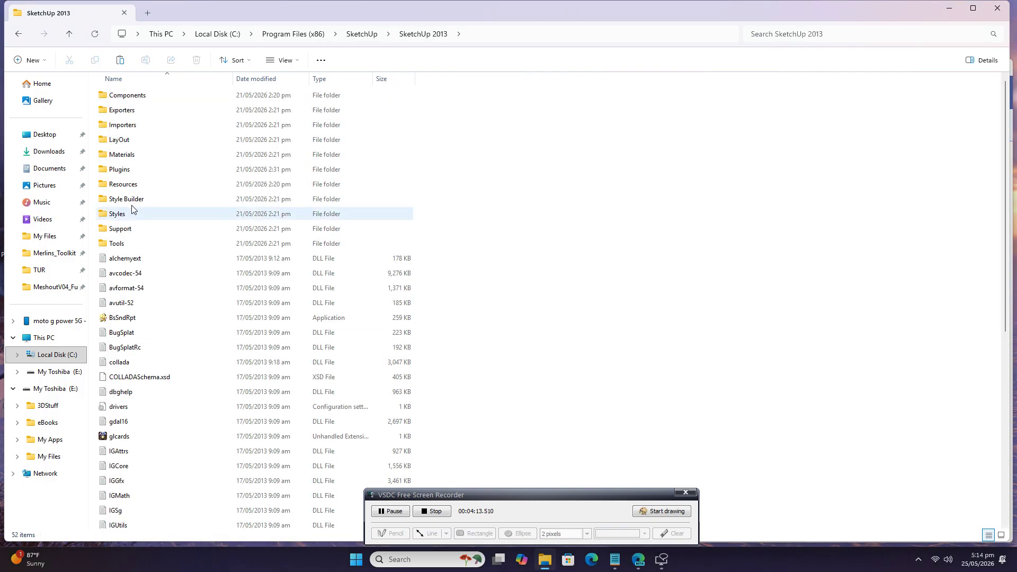
double_click(122, 169)
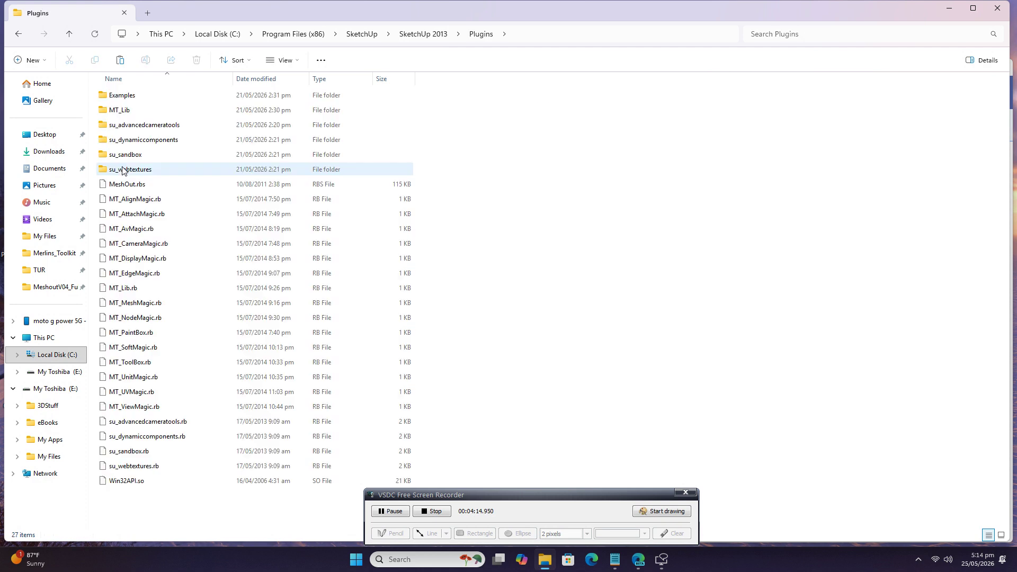
Step: Bring up the Paste option in the SketchUp 2013 Plugins folder, dismiss it without pasting, and close the folder window
right_click(206, 203)
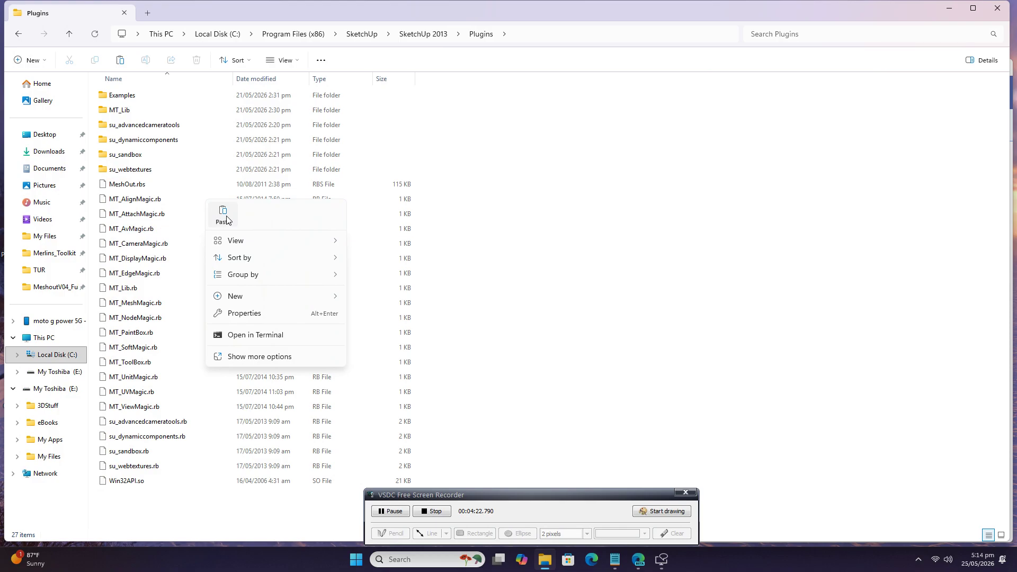
click(497, 228)
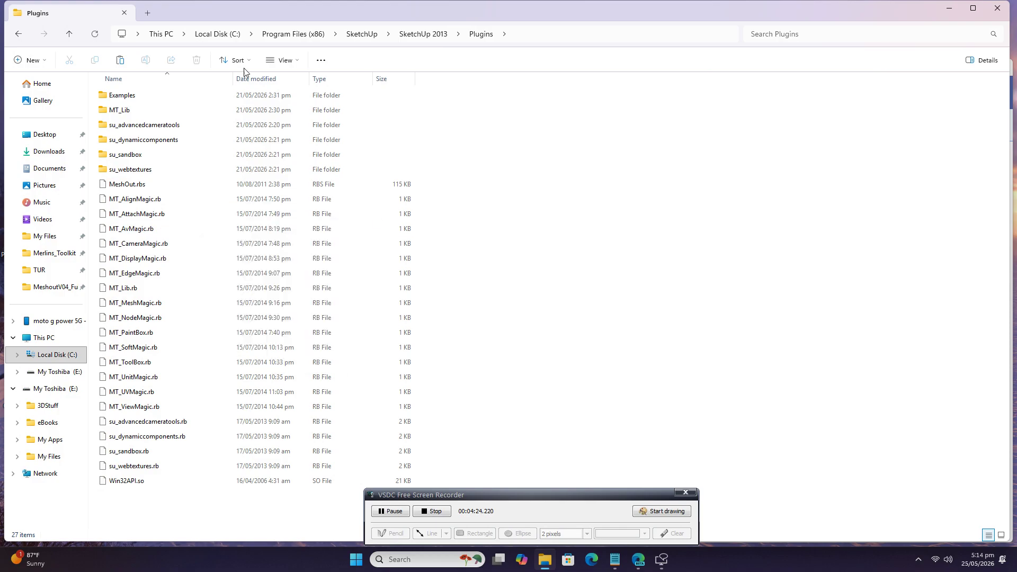
click(19, 35)
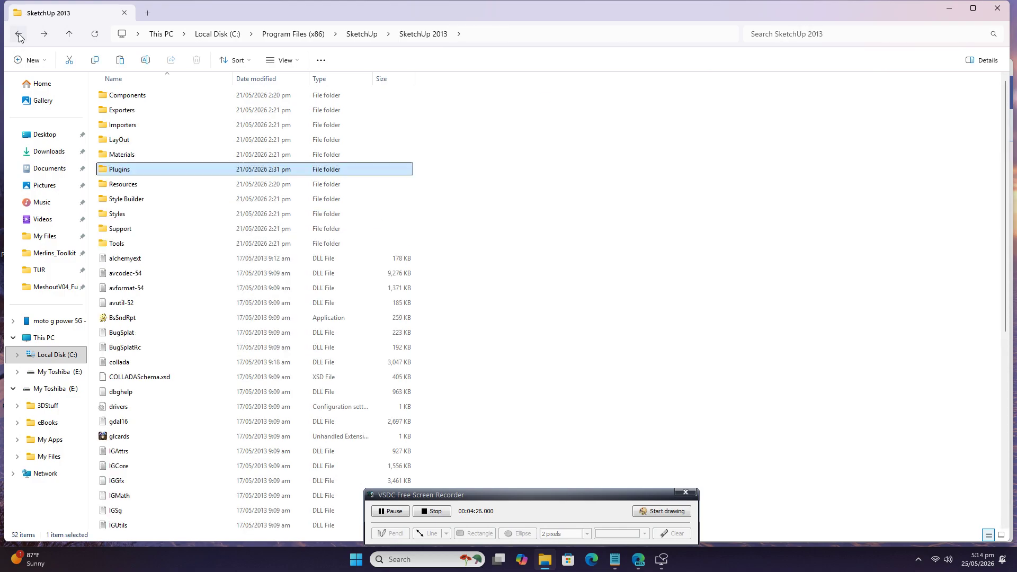
click(20, 35)
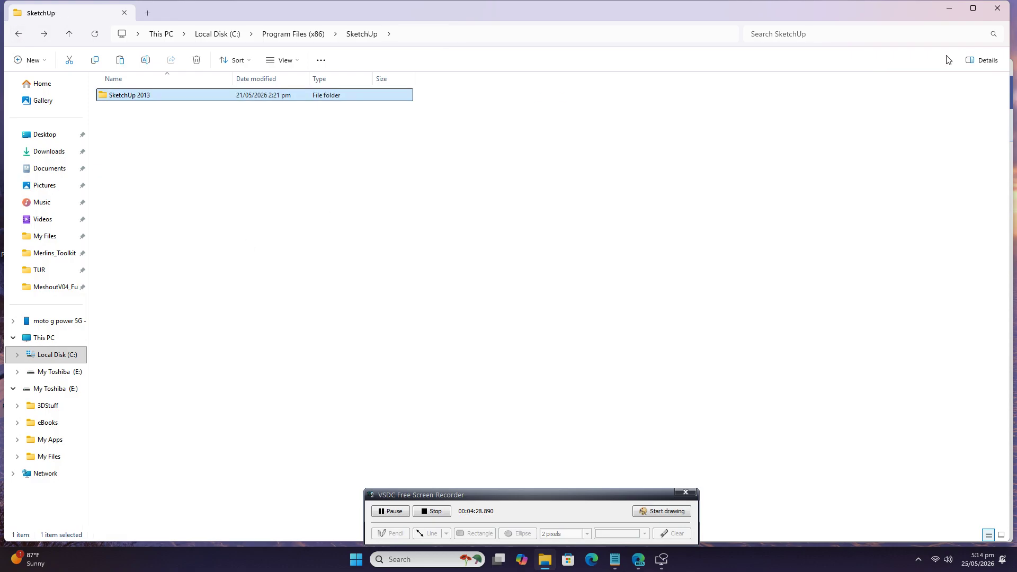
click(998, 8)
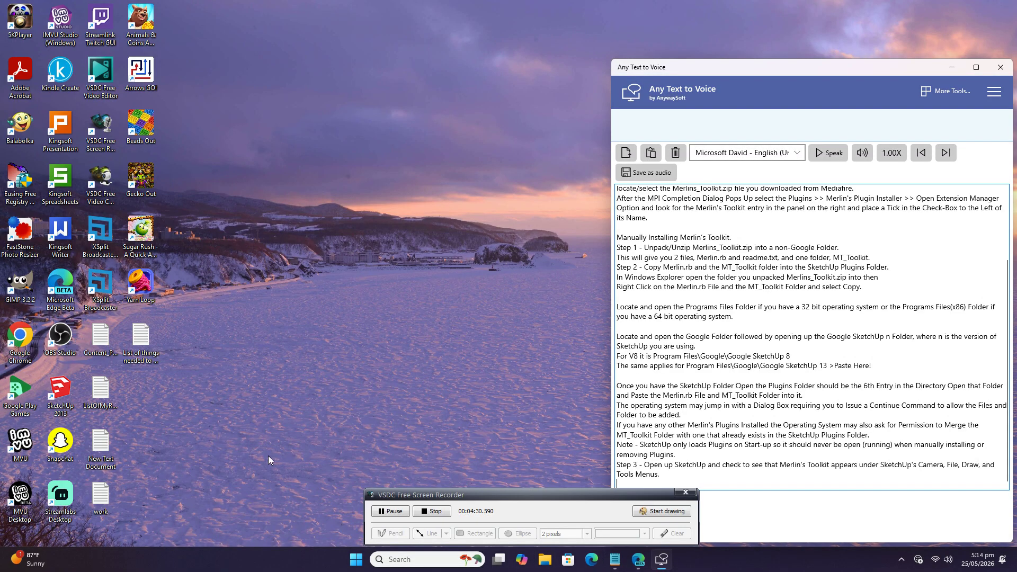
Step: Launch SketchUp 2013, allow scripts to continue running at each script error, and proceed from the welcome window to a new model
double_click(59, 389)
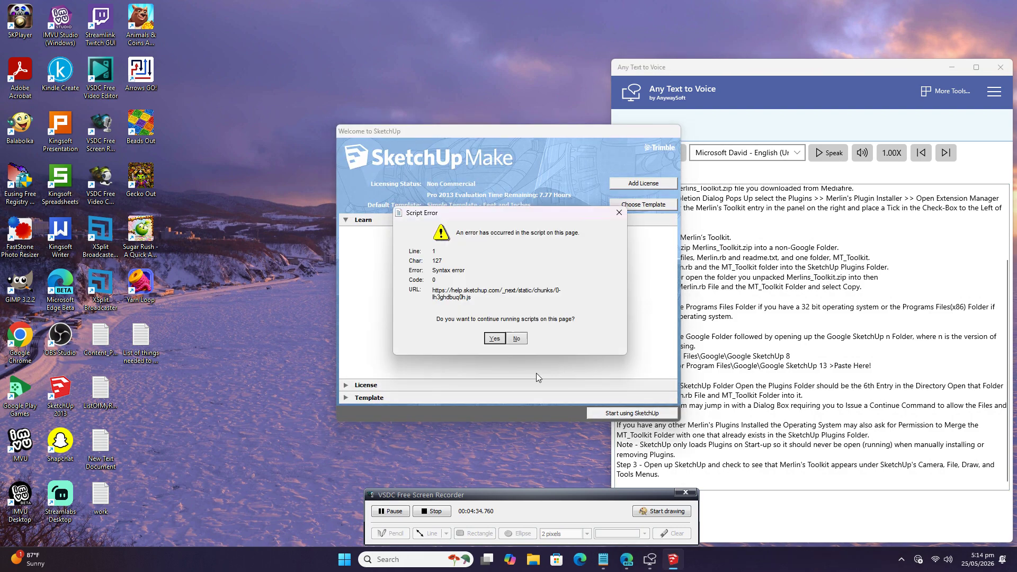
click(495, 339)
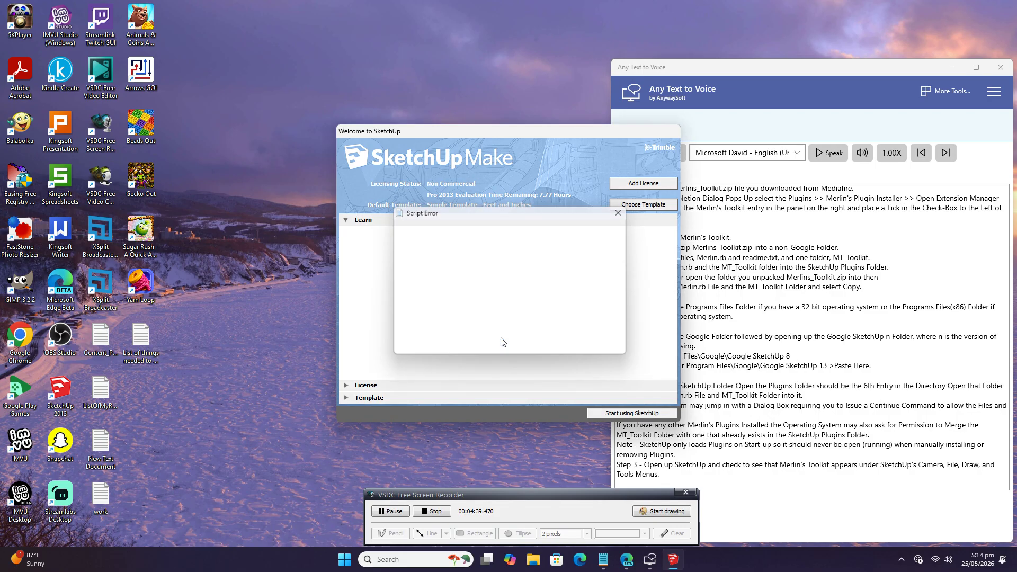
click(501, 339)
click(500, 338)
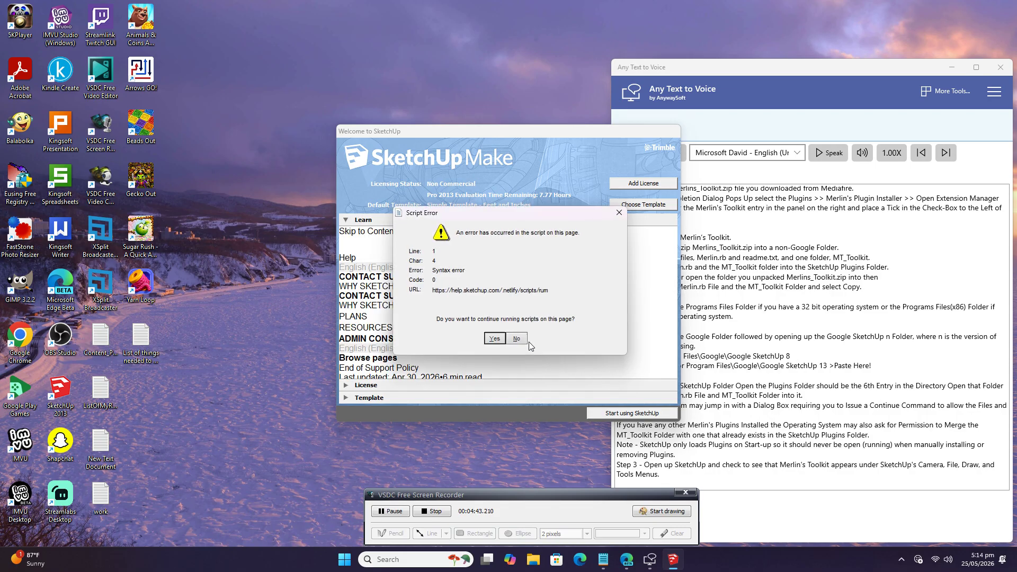
click(494, 340)
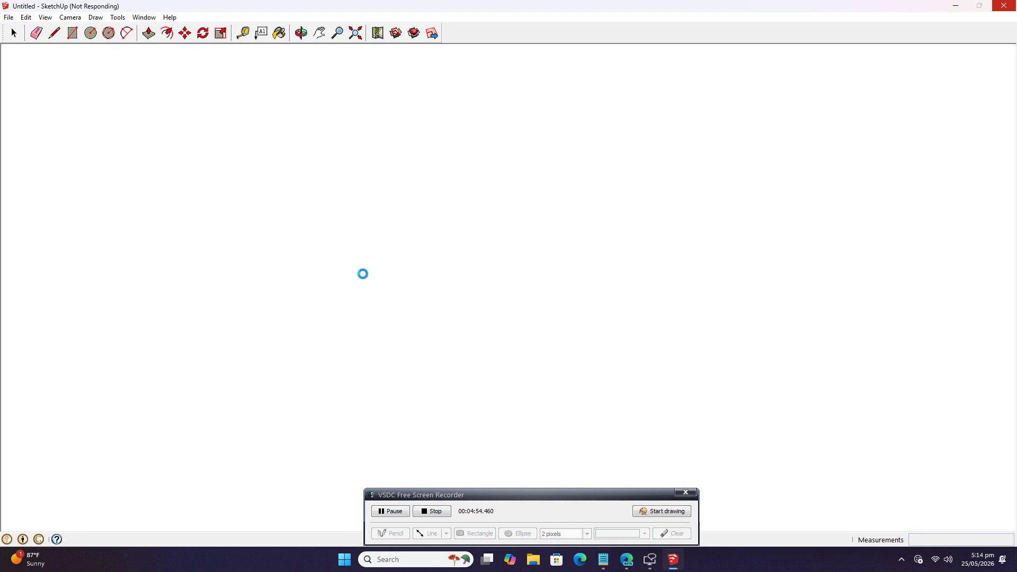
Step: Examine the Merlin's Toolkit (MT-) commands among SketchUp's file, camera, draw and tools commands, including AvMagic, CameraMagic, MeshMagic and AlignMagic
click(8, 17)
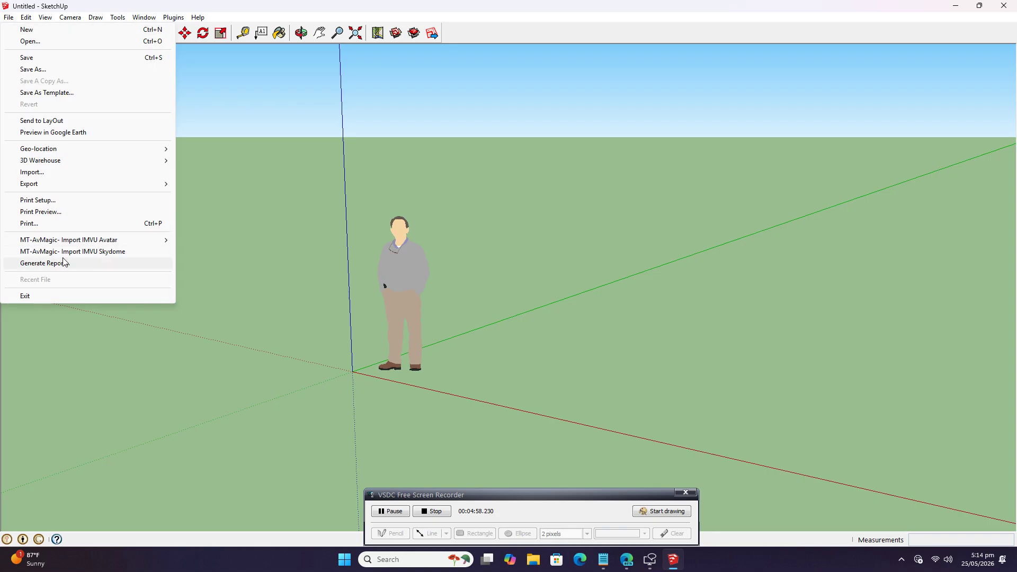
mouse_move(119, 242)
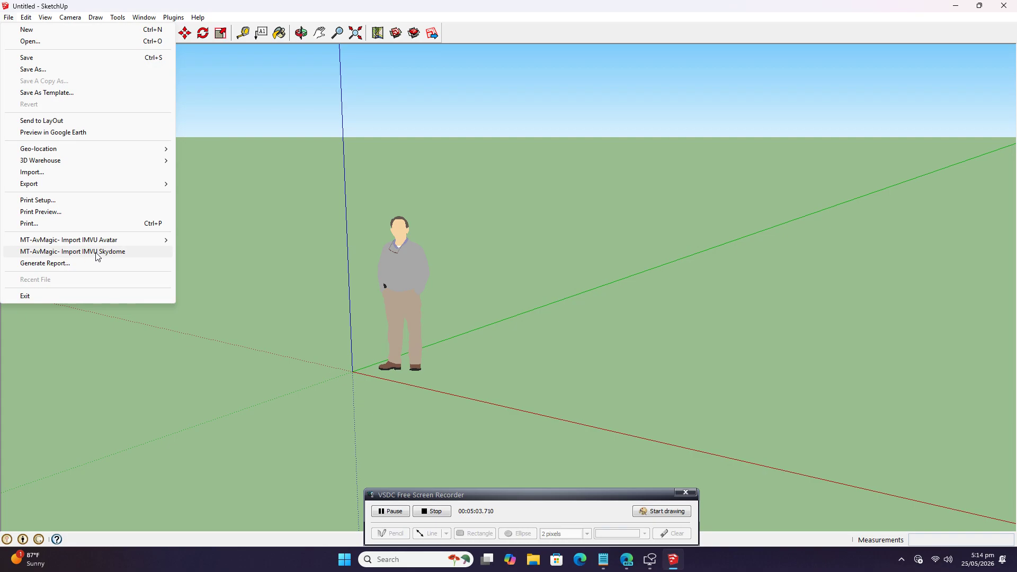
mouse_move(161, 239)
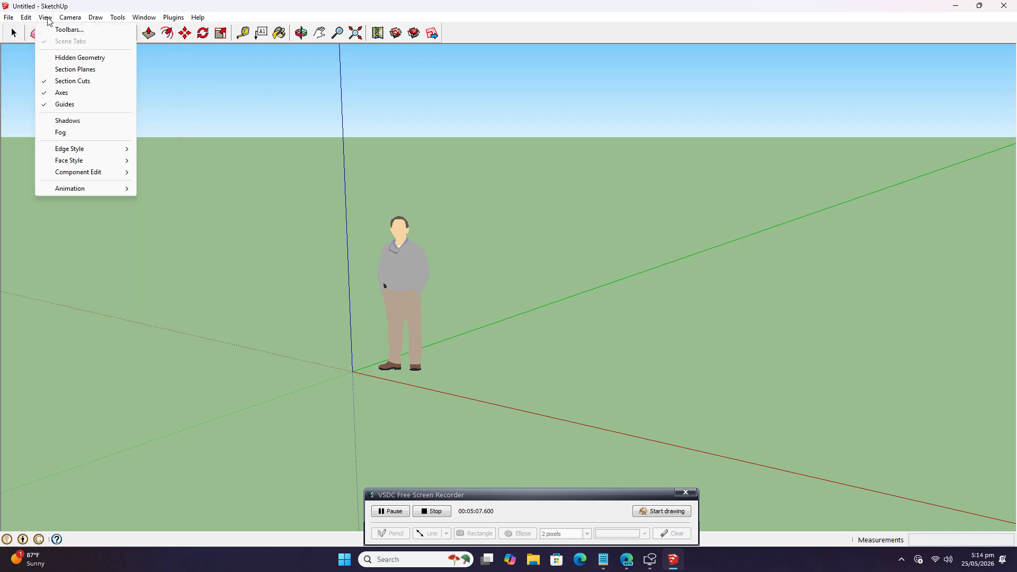
mouse_move(21, 21)
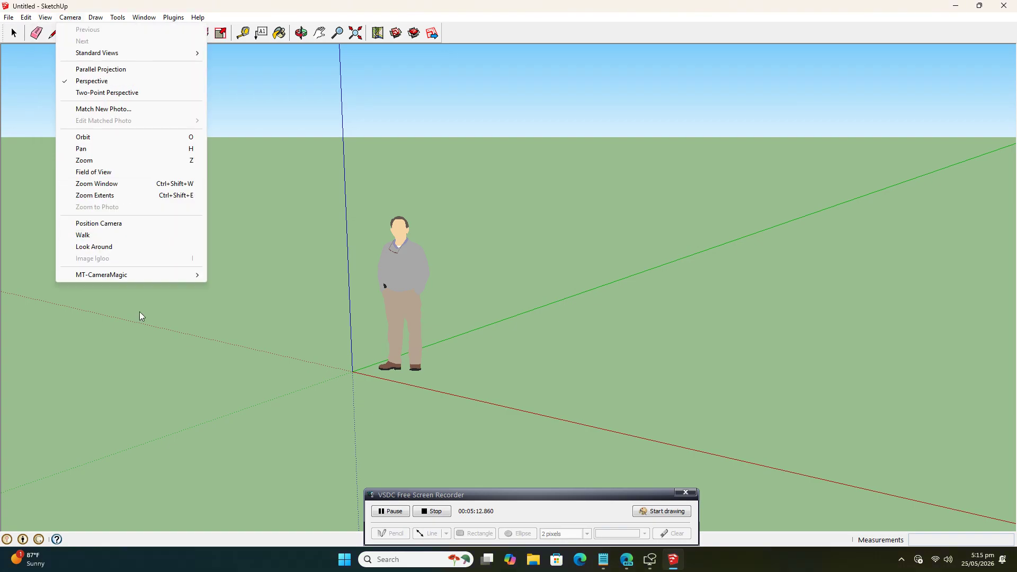
mouse_move(170, 274)
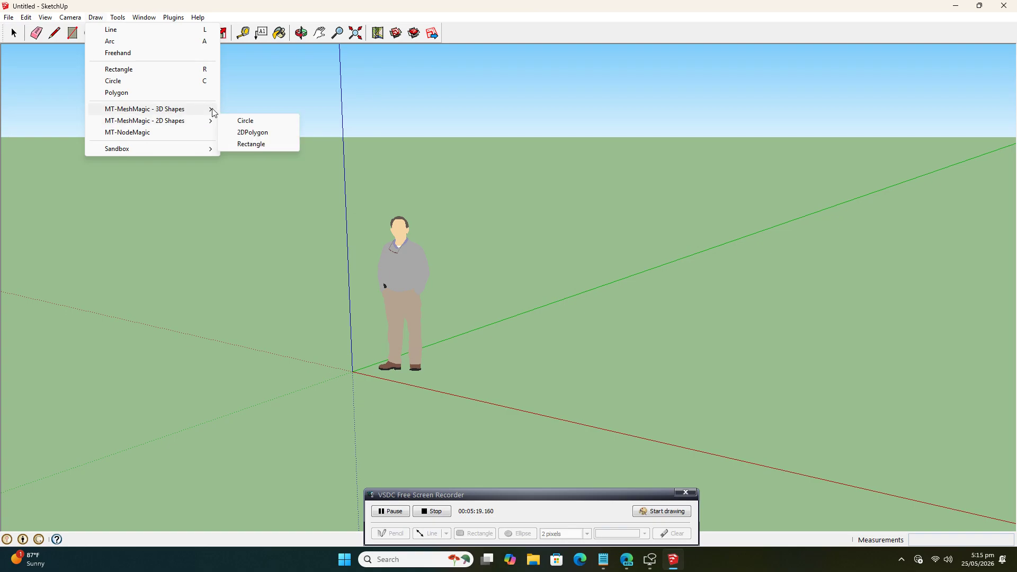
mouse_move(221, 111)
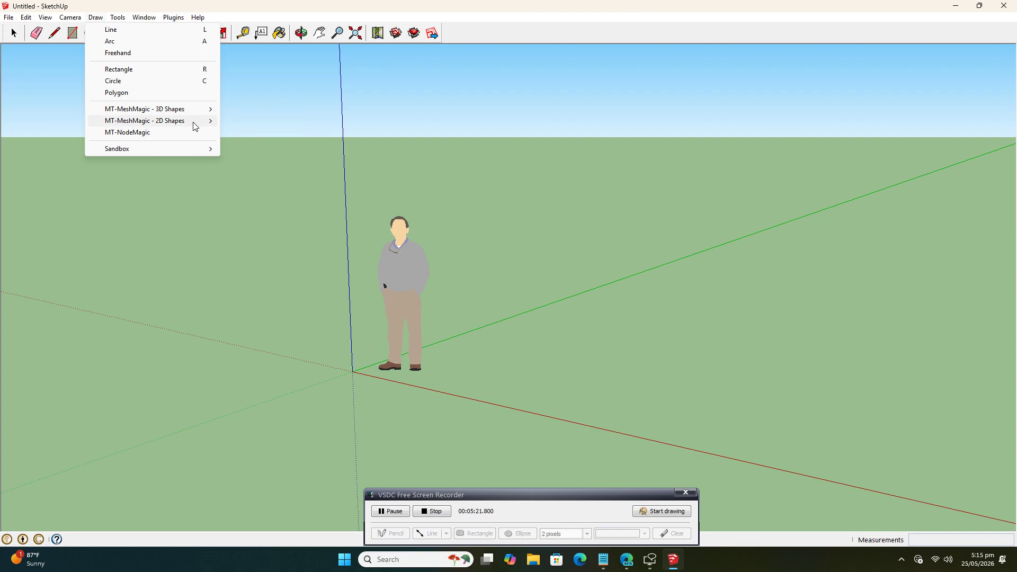
mouse_move(195, 123)
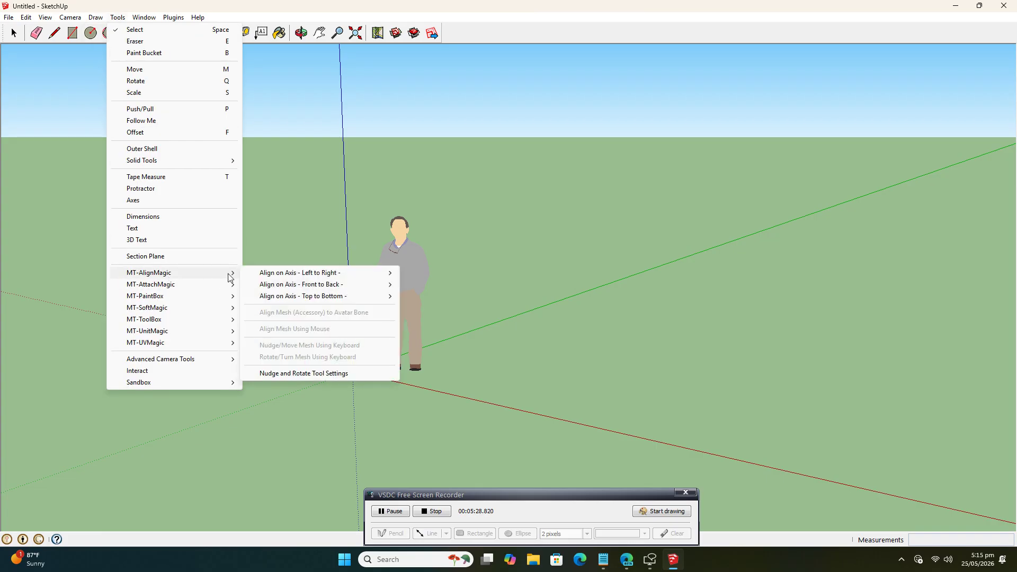
mouse_move(273, 301)
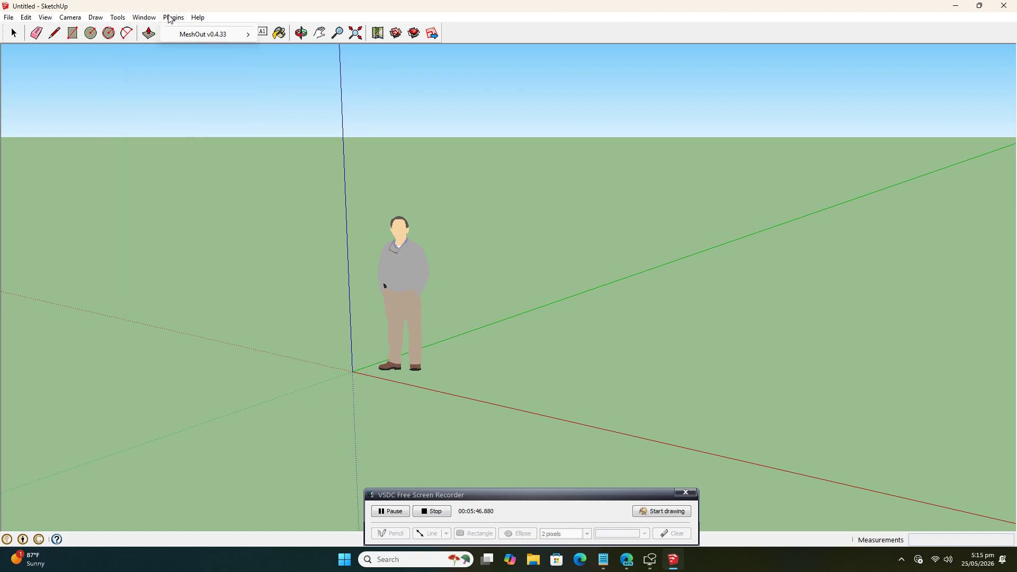
Step: View the MeshOut v0.4.33 commands and its Create XRFs During Export preference, and close the preferences
mouse_move(212, 39)
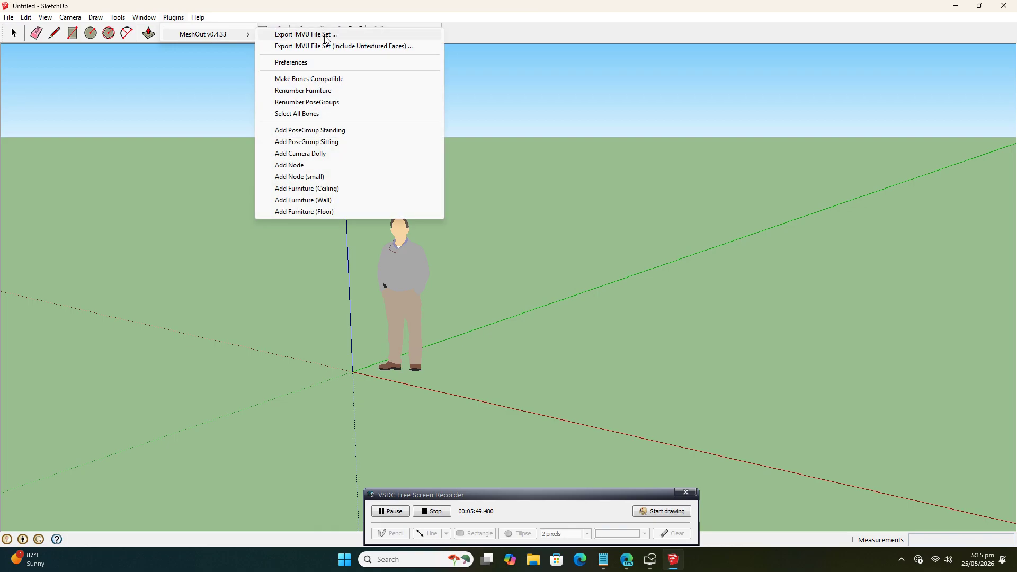
click(306, 63)
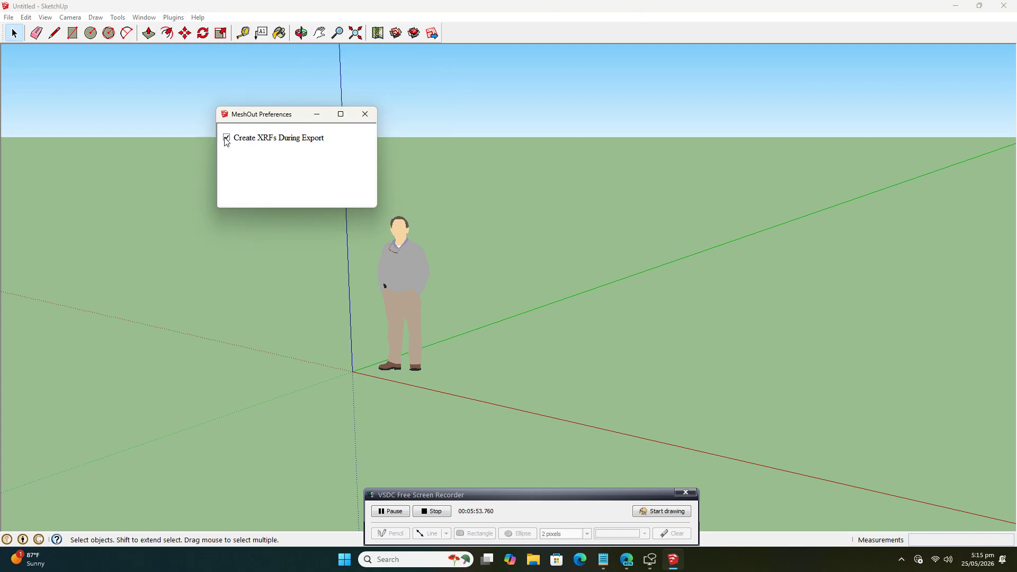
click(365, 114)
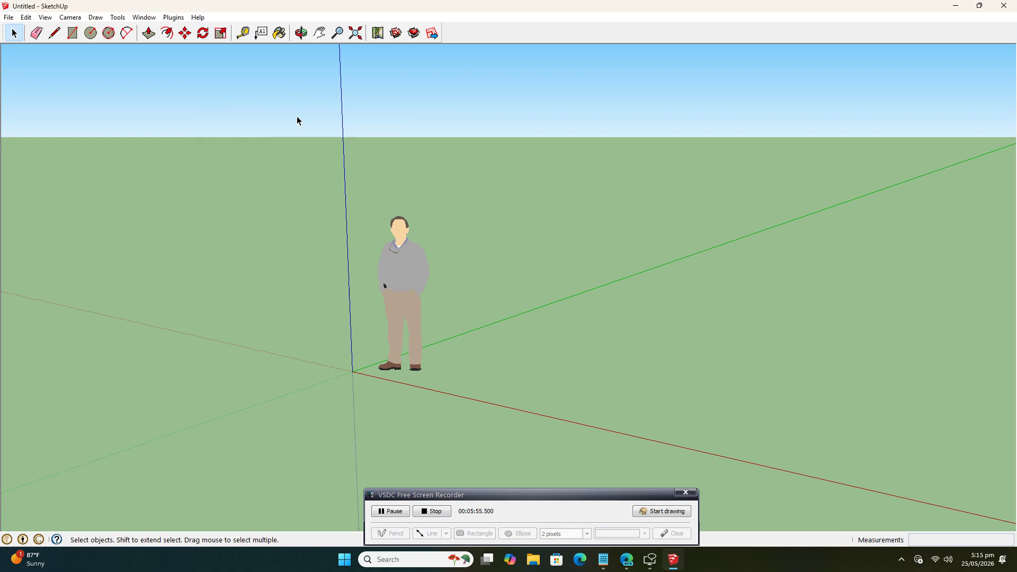
Step: Export the model as an IMVU file set with MeshOut to the Desktop, keeping the name .XSF, and close SketchUp
click(169, 17)
mouse_move(199, 35)
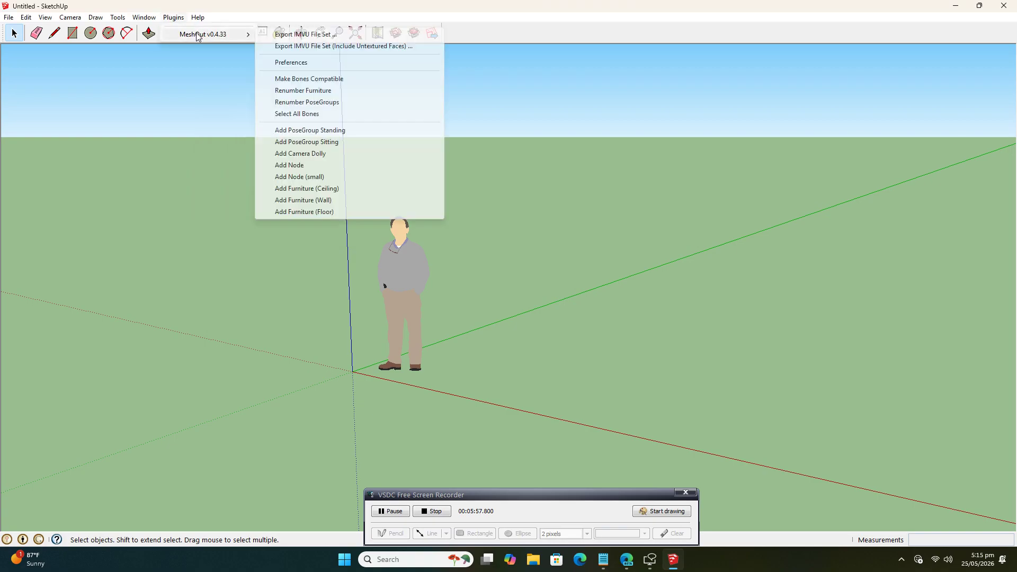
click(329, 35)
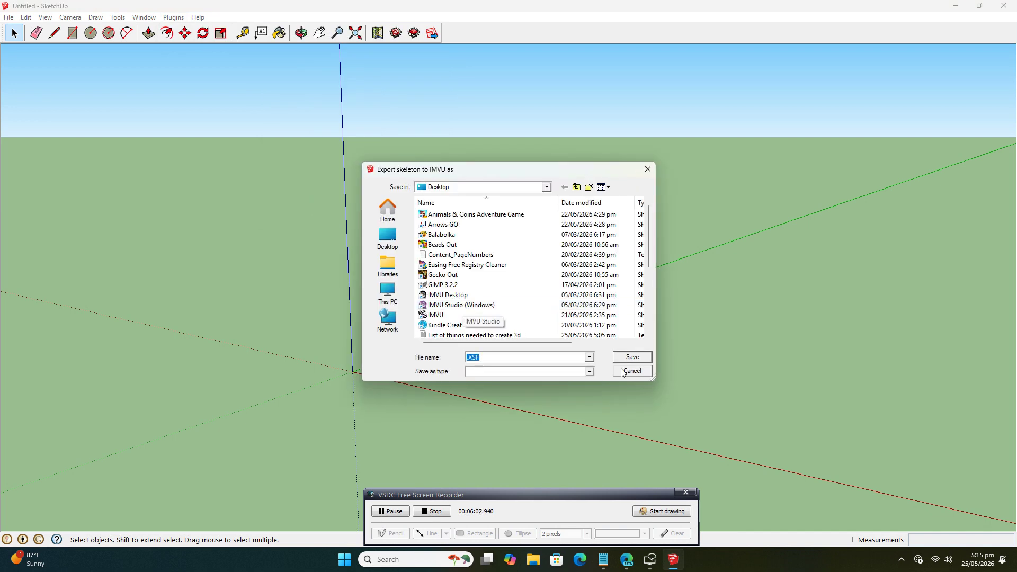
click(635, 357)
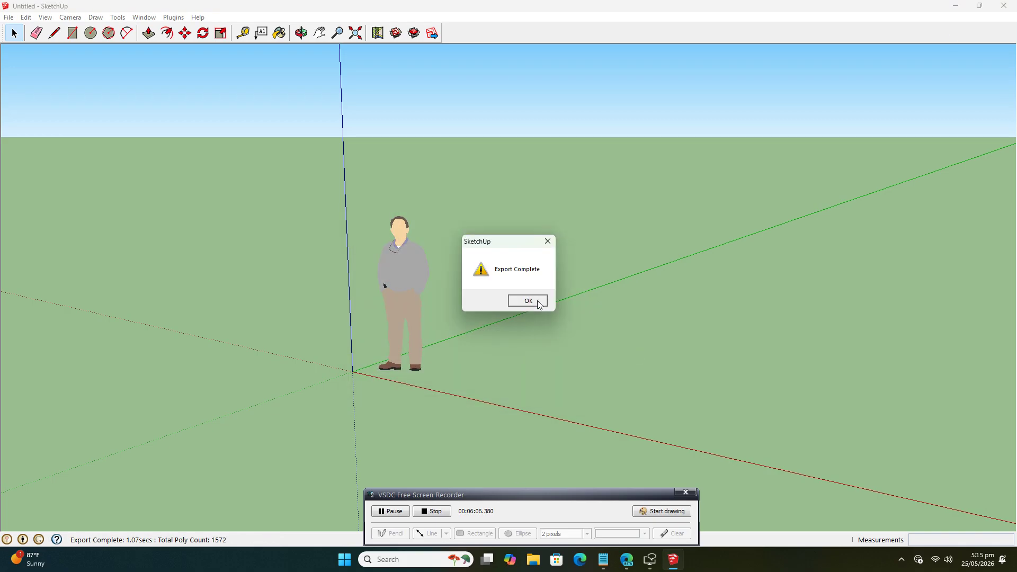
click(533, 300)
click(1009, 7)
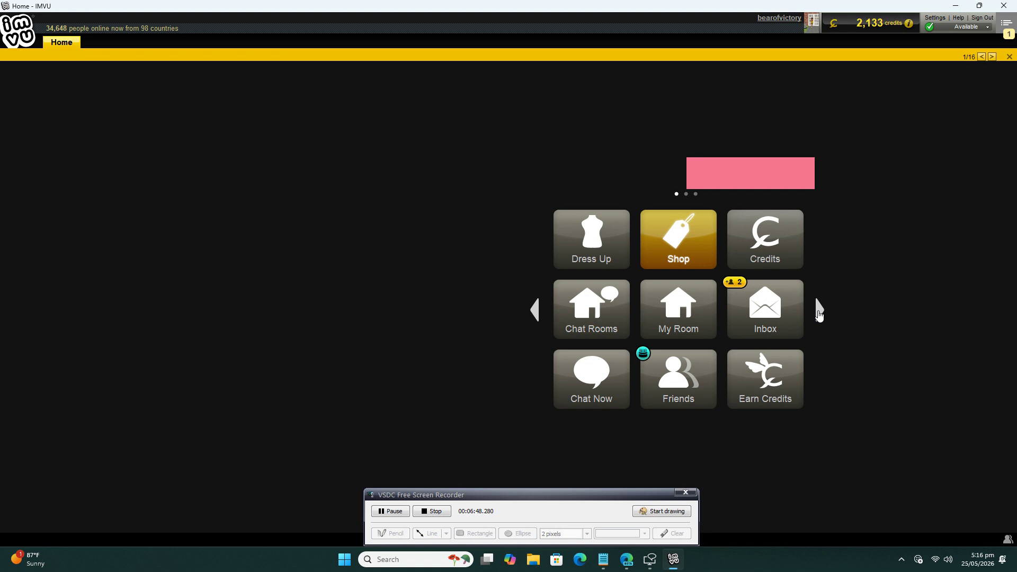
Step: Switch to IMVU and open the Create page from the last set of home tiles
click(827, 334)
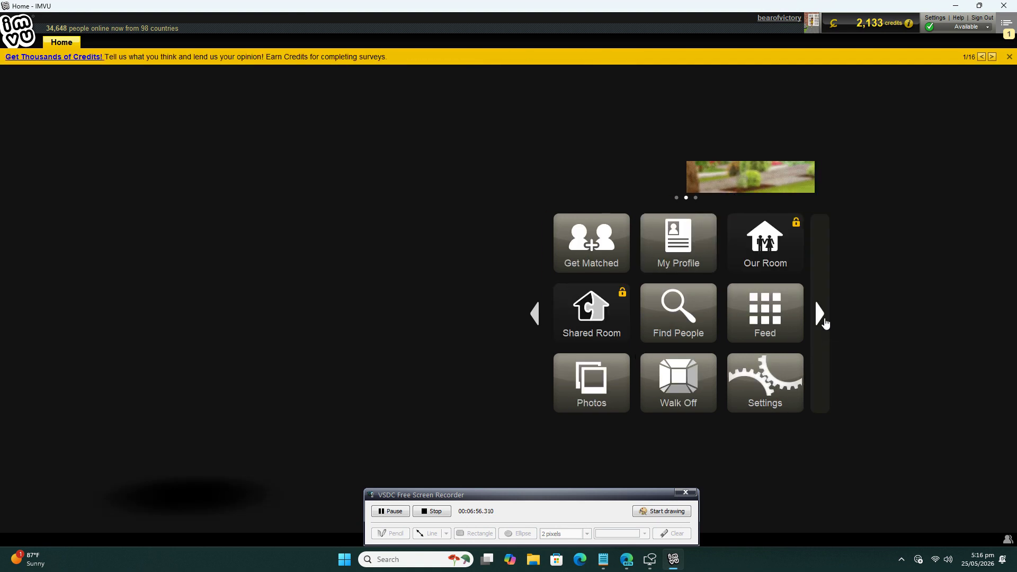
click(822, 321)
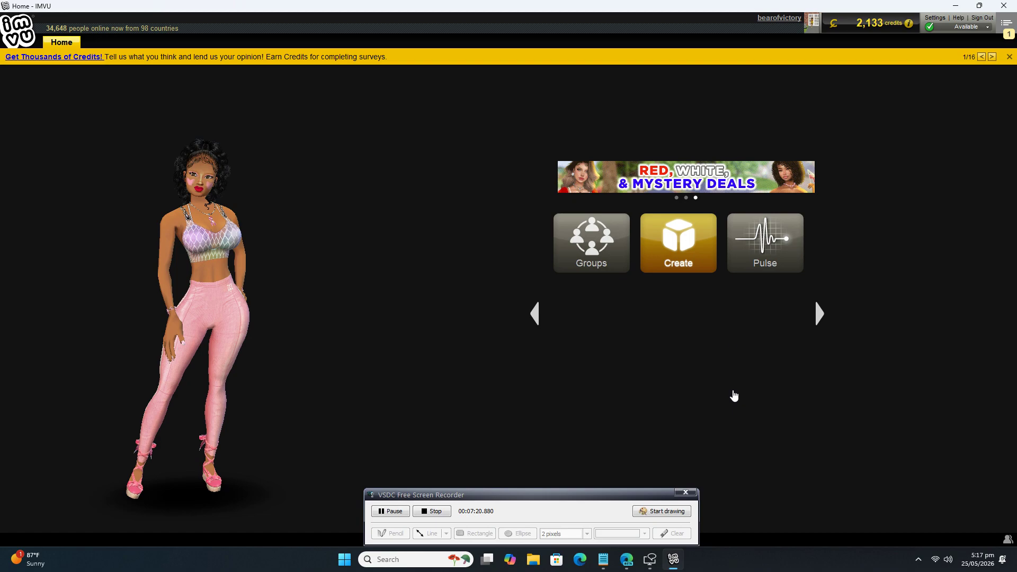
click(688, 253)
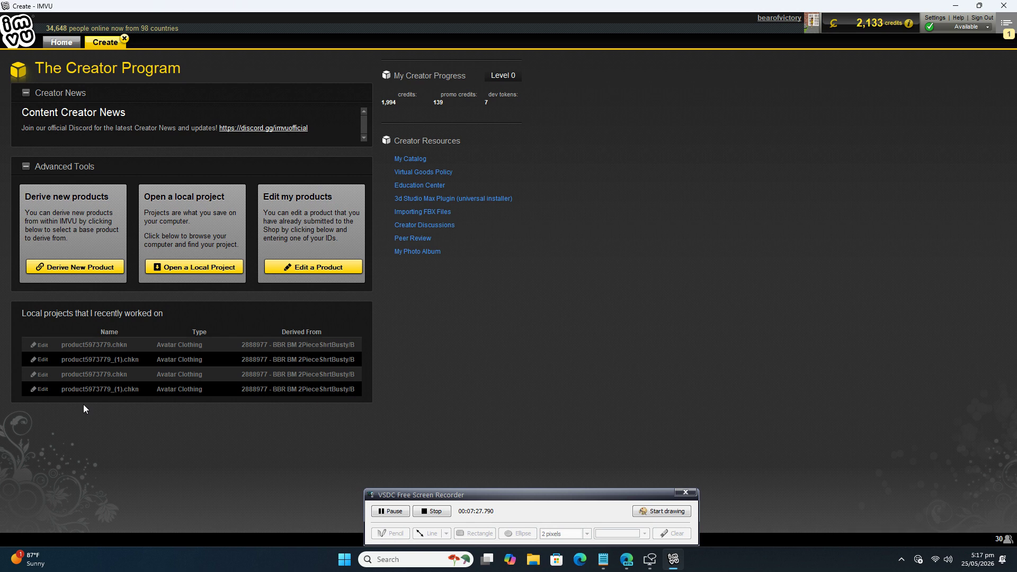
Step: Derive a new product from the Female Top base, product ID 167, and open it in the editor
click(84, 370)
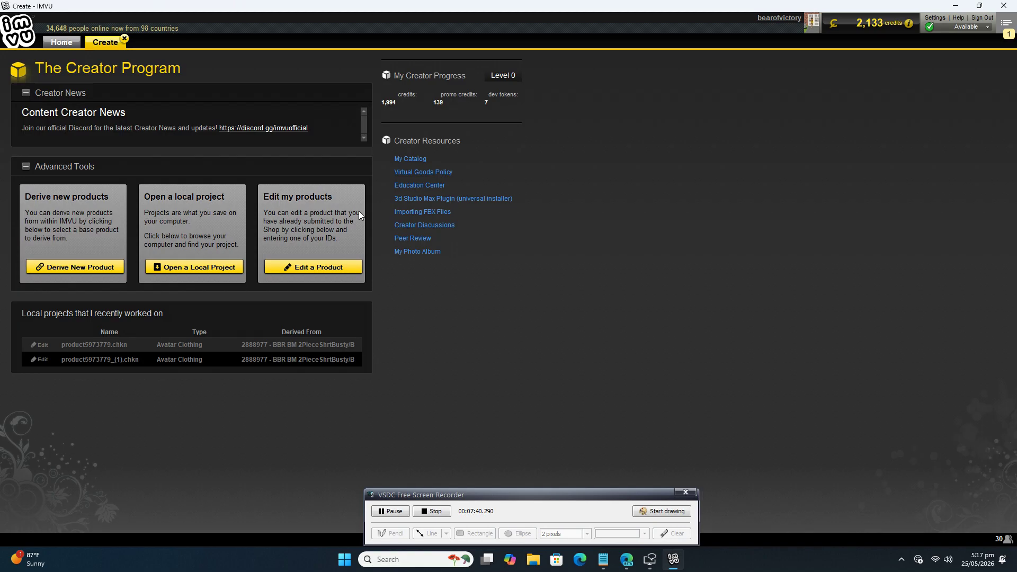
click(75, 269)
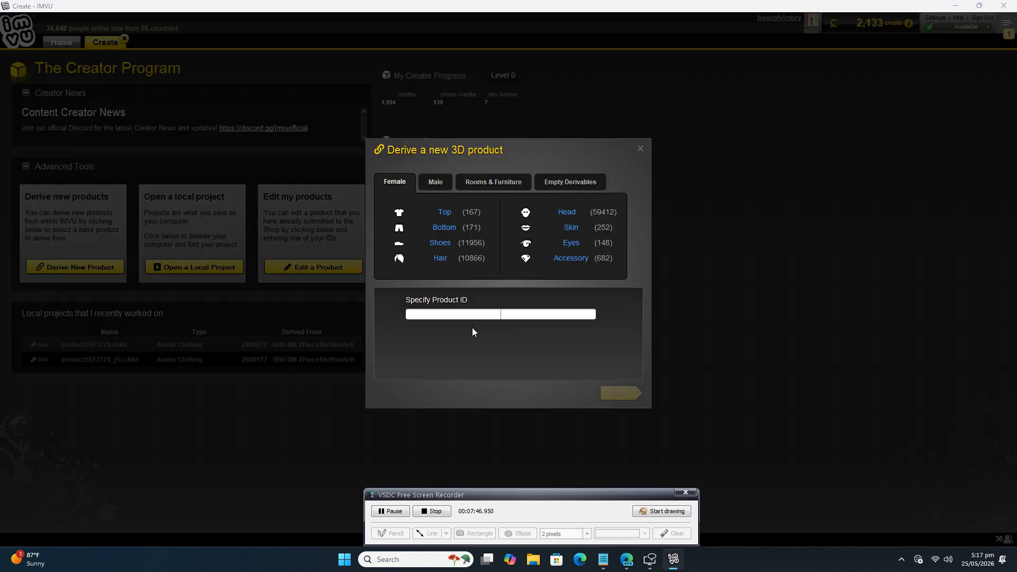
click(448, 214)
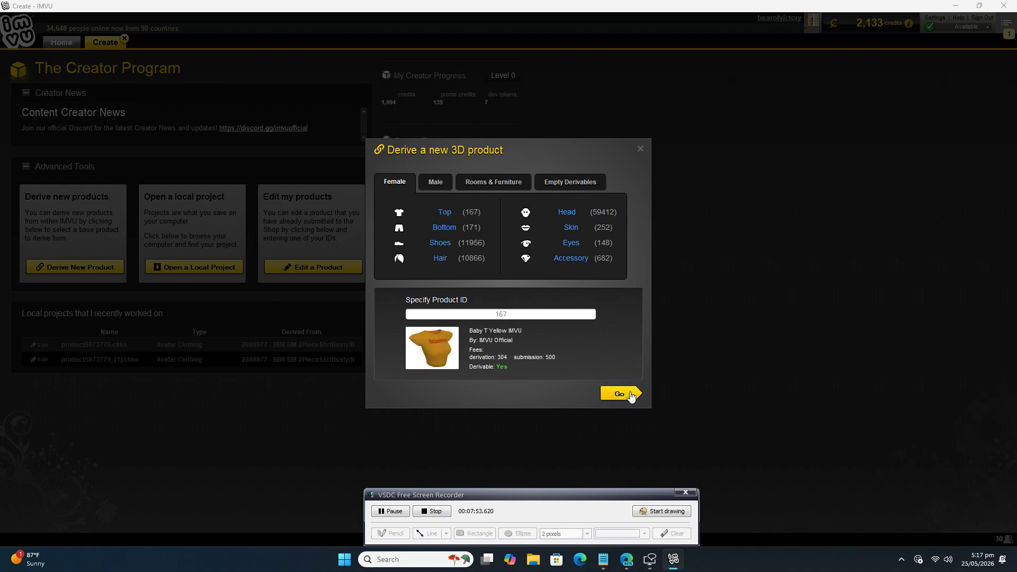
click(630, 395)
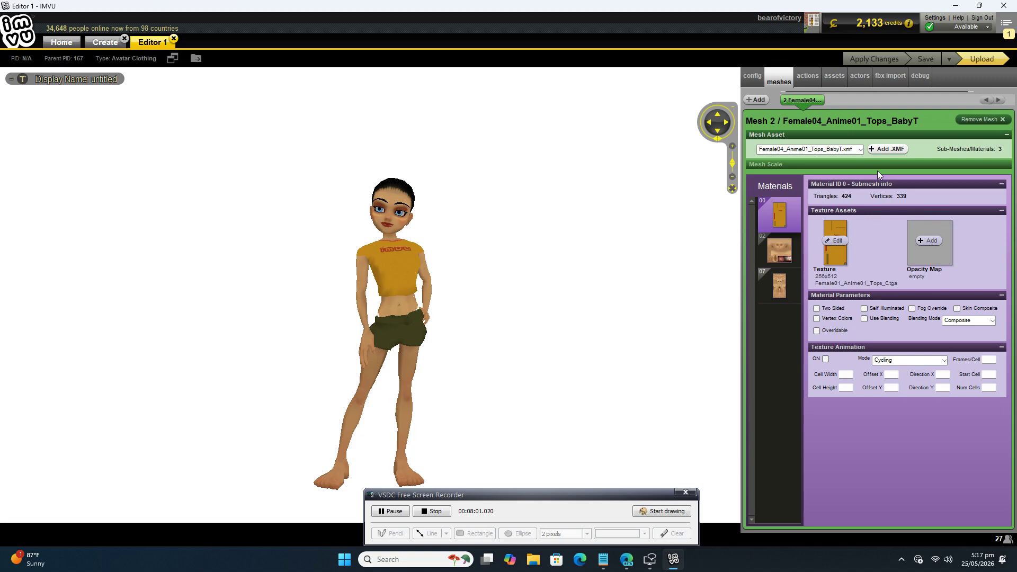
click(806, 80)
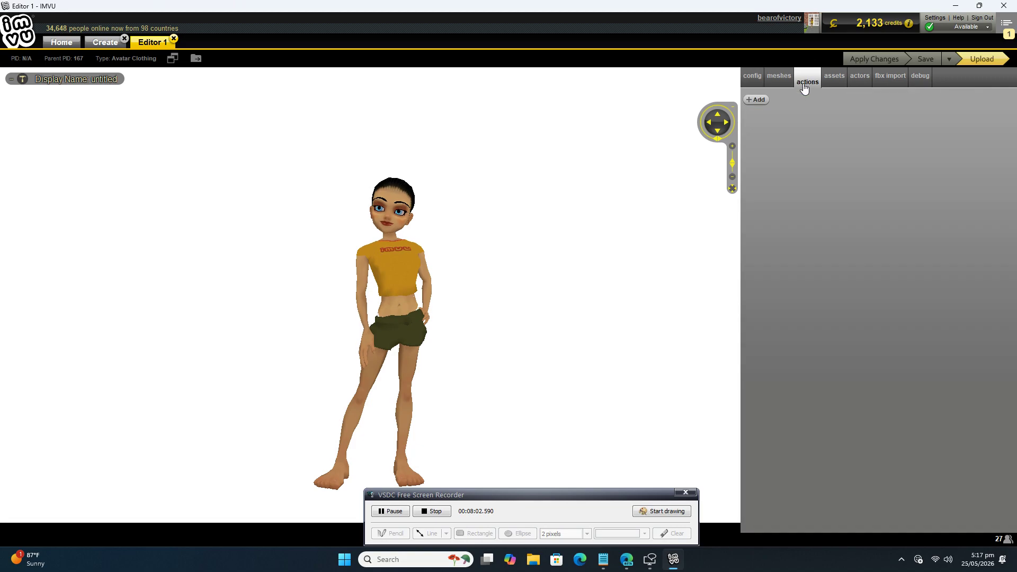
click(835, 81)
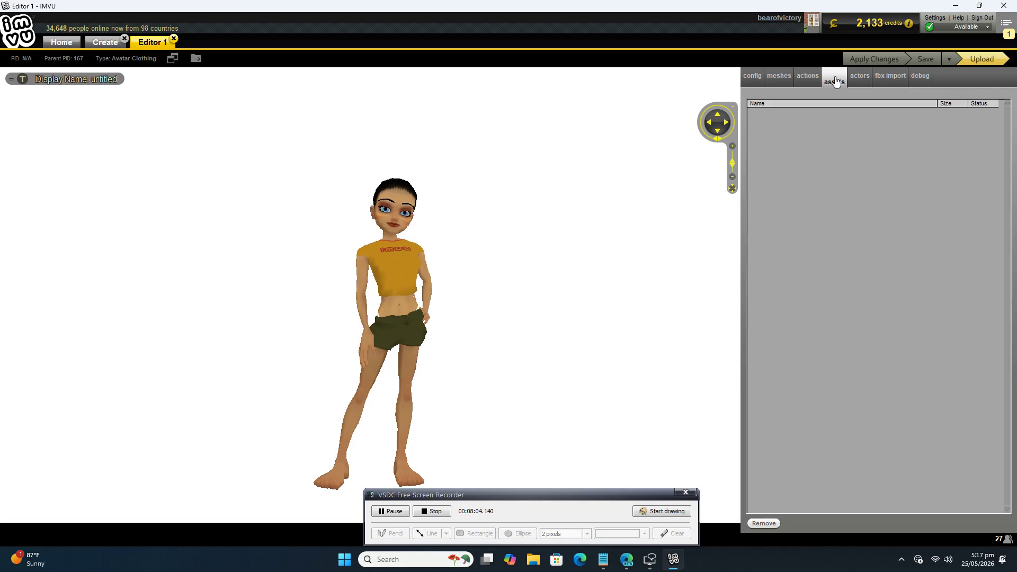
click(780, 81)
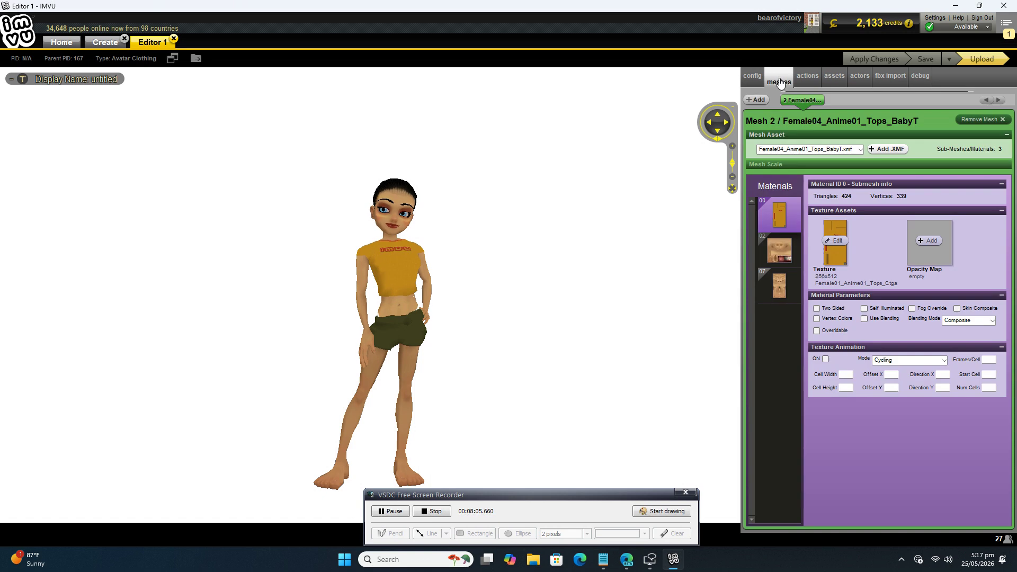
Step: Load .XSF.XMF from the Desktop as the mesh asset of Mesh 2 and apply the changes to the avatar
click(883, 151)
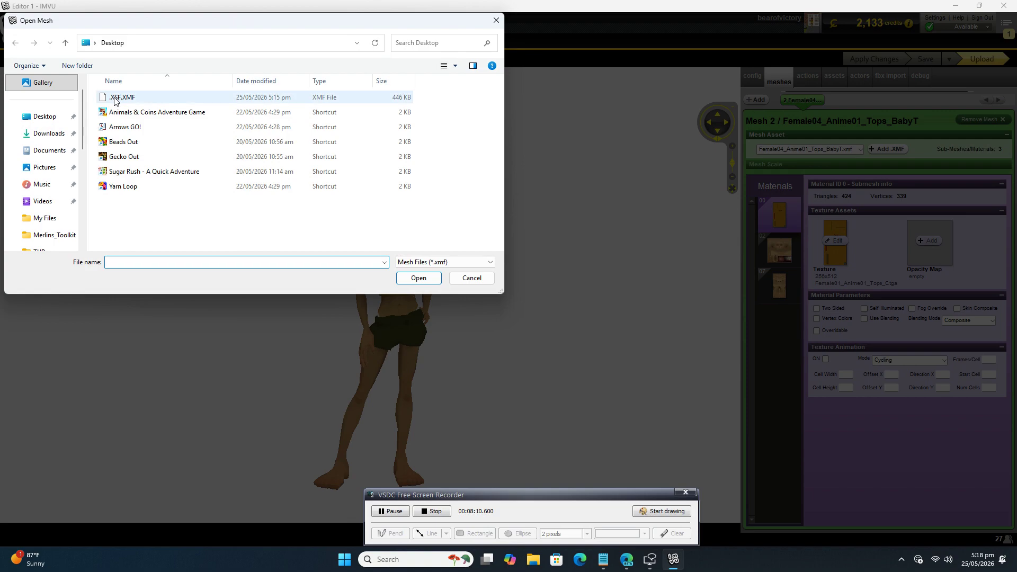
click(116, 97)
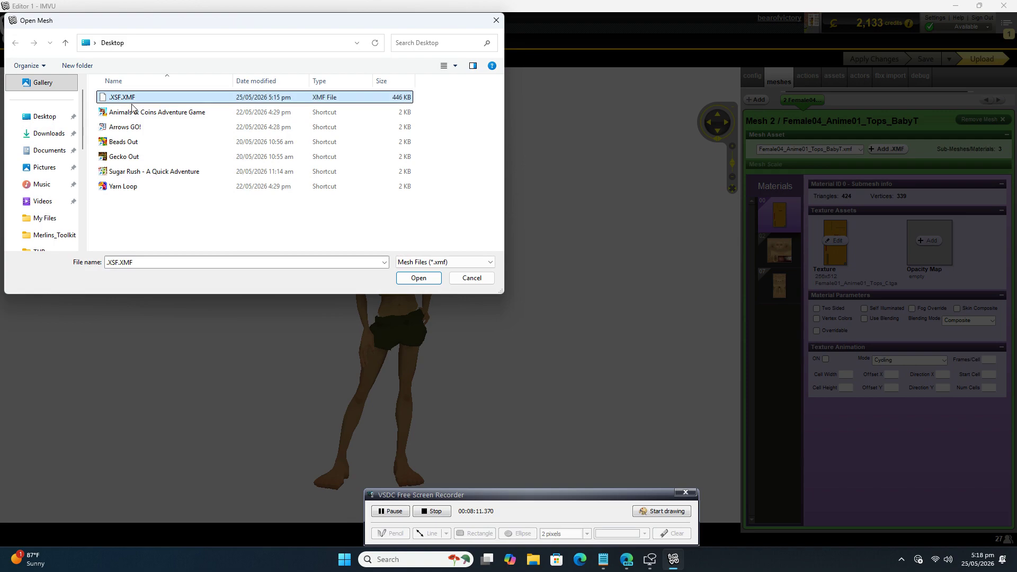
click(418, 278)
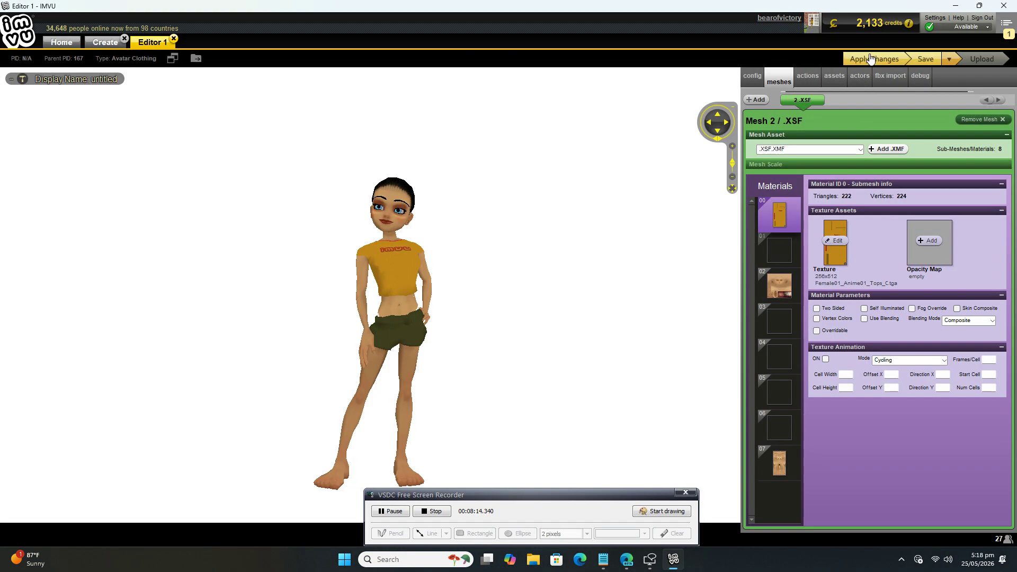
click(870, 59)
scroll(394, 323, down, 5)
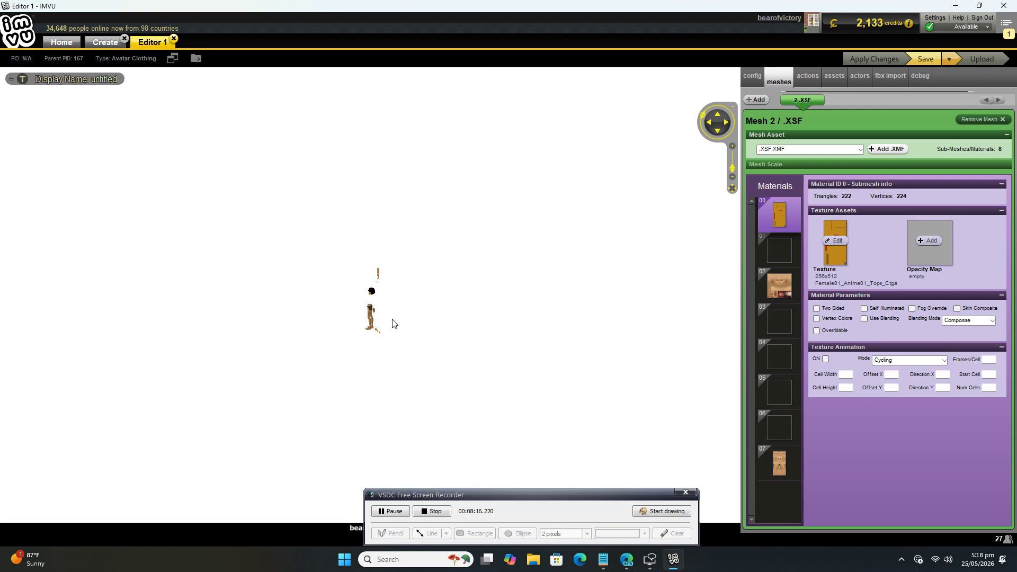
scroll(394, 323, up, 5)
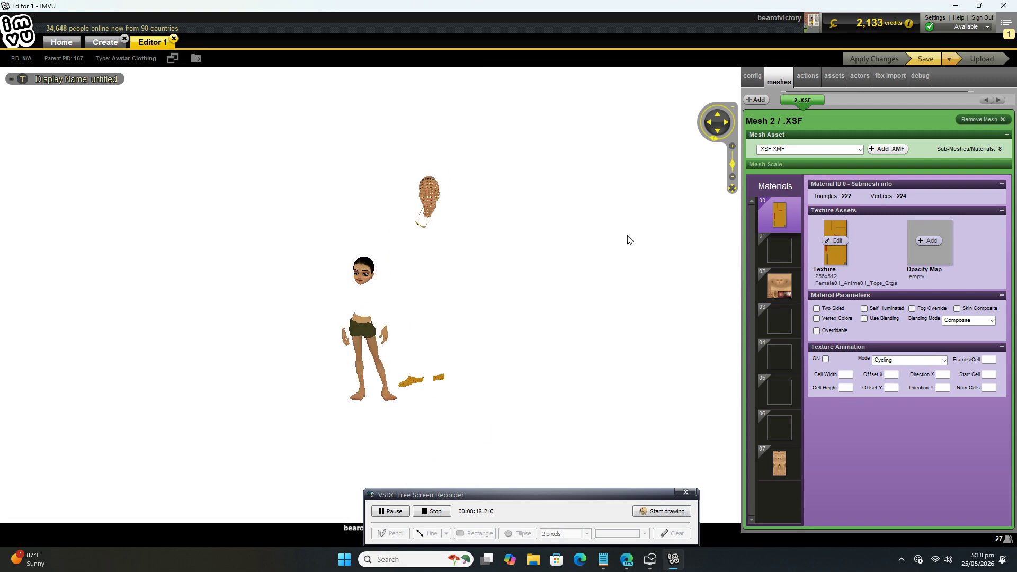
Step: Save the product project, view the shop's Product Submission form, and dismiss it without submitting
click(919, 59)
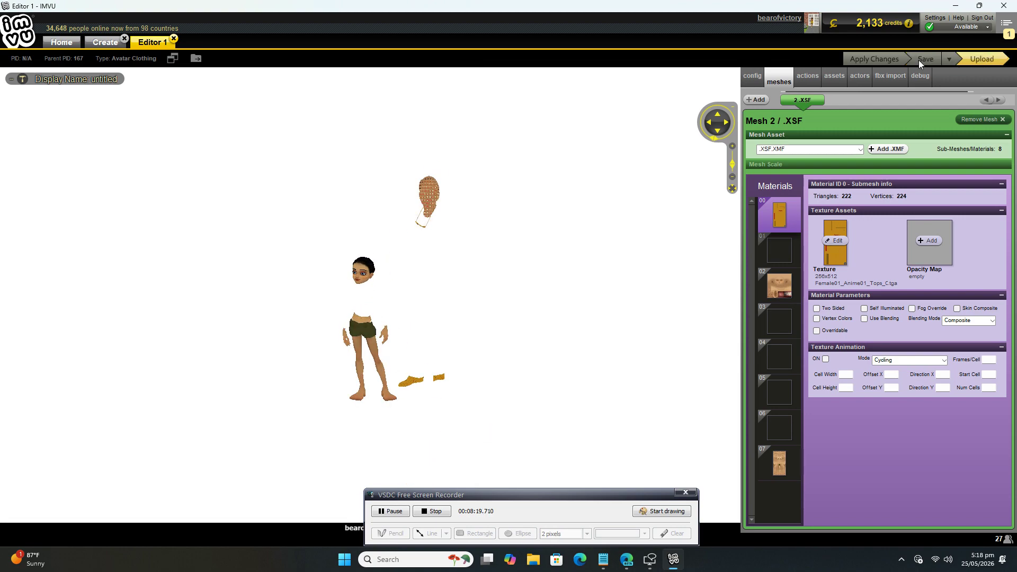
click(988, 60)
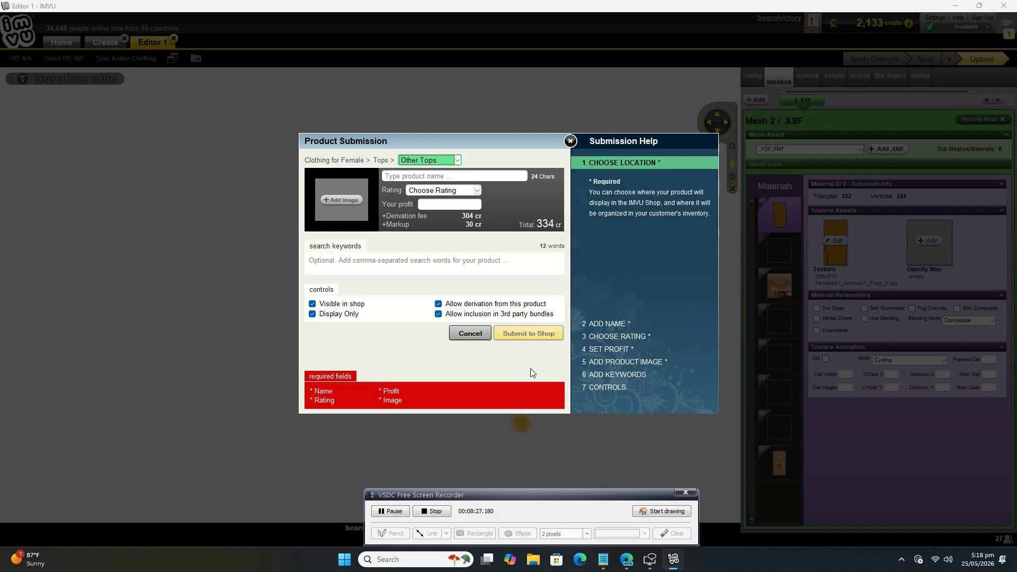
click(570, 141)
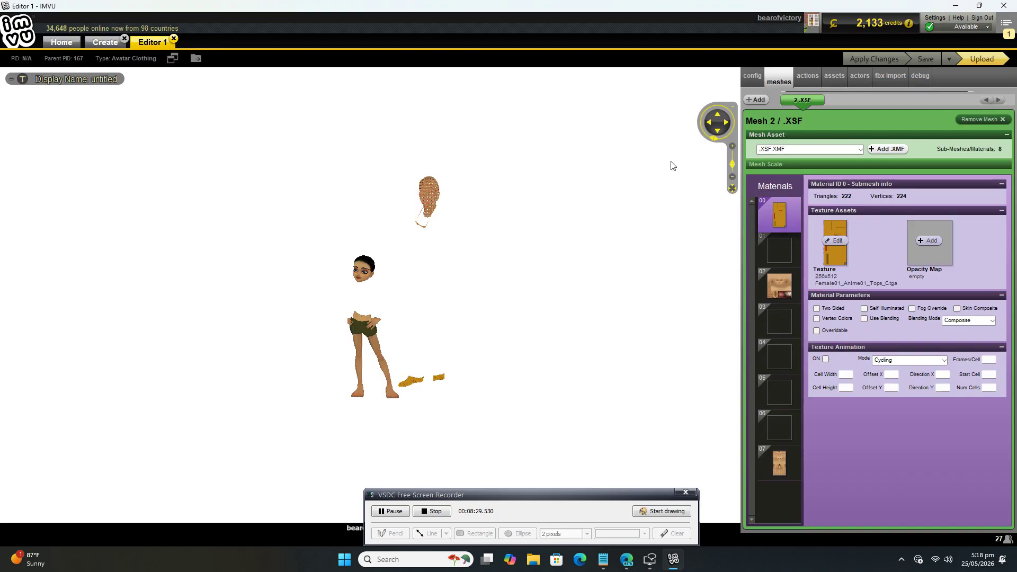
Step: Close the product editor and exit IMVU
click(1009, 34)
click(1011, 36)
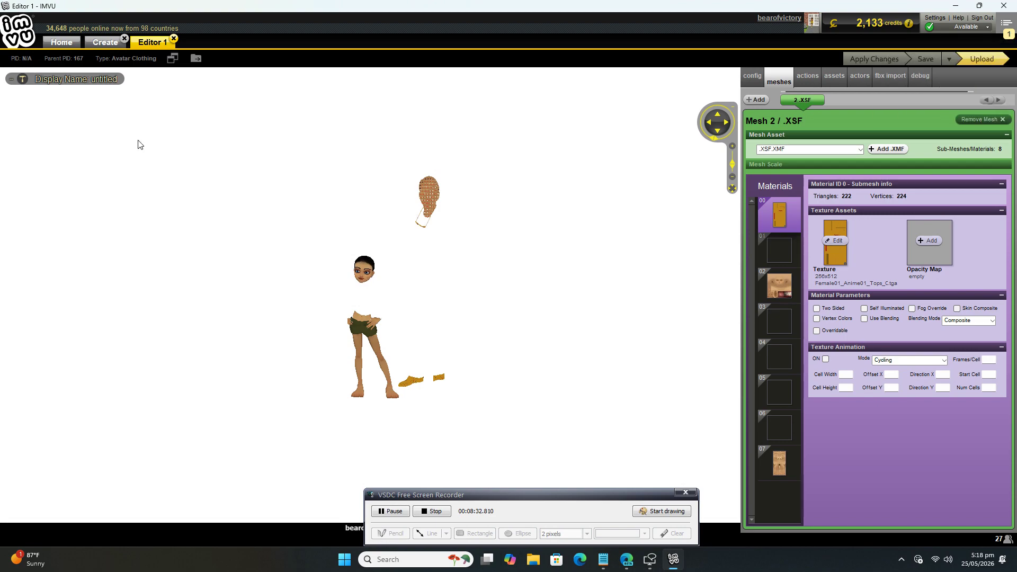
click(173, 38)
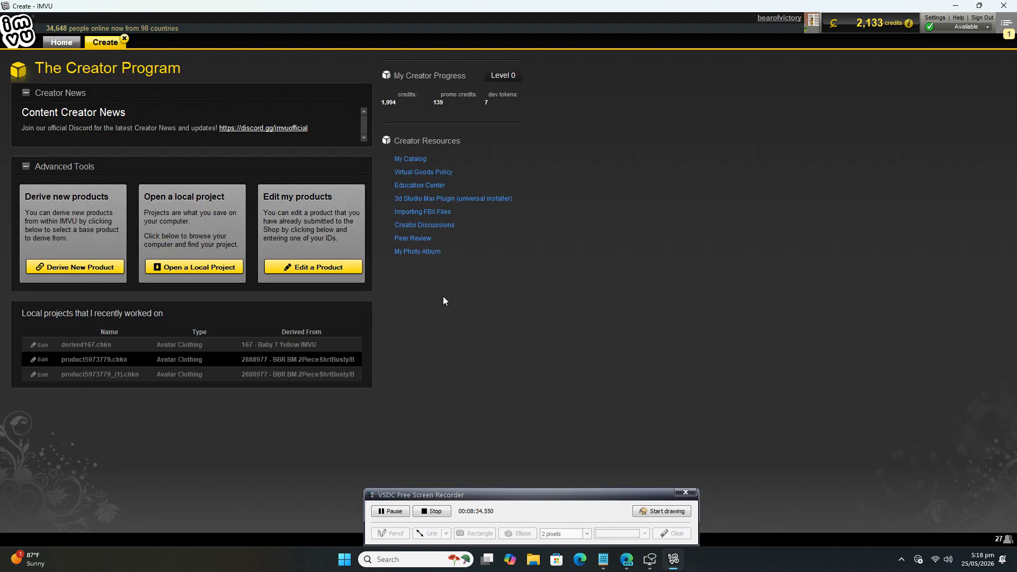
click(1004, 6)
click(600, 323)
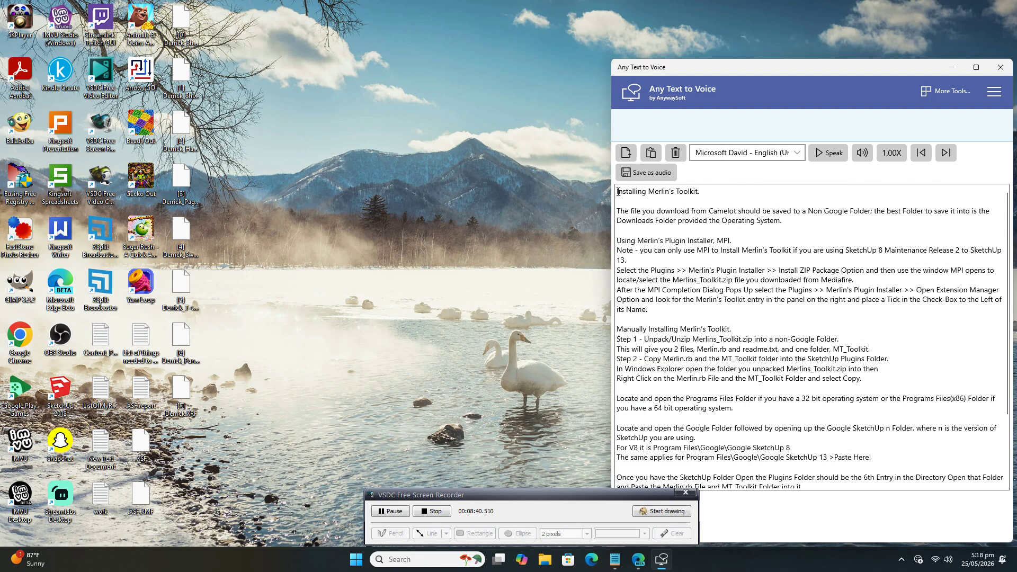
Step: Have Any Text to Voice read the Merlin's Toolkit instructions aloud and show the matching readme.txt in Notepad
click(822, 154)
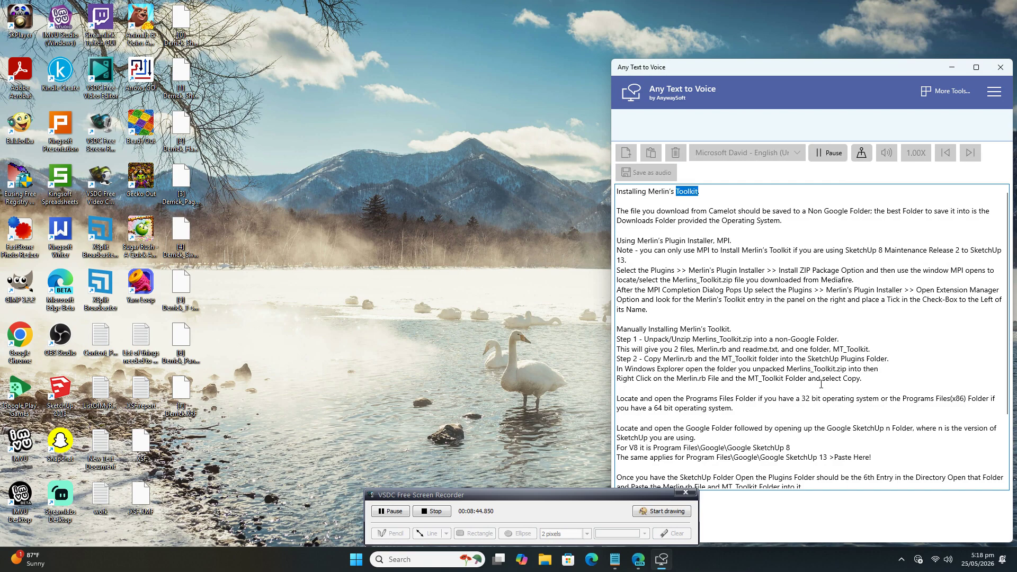
click(640, 566)
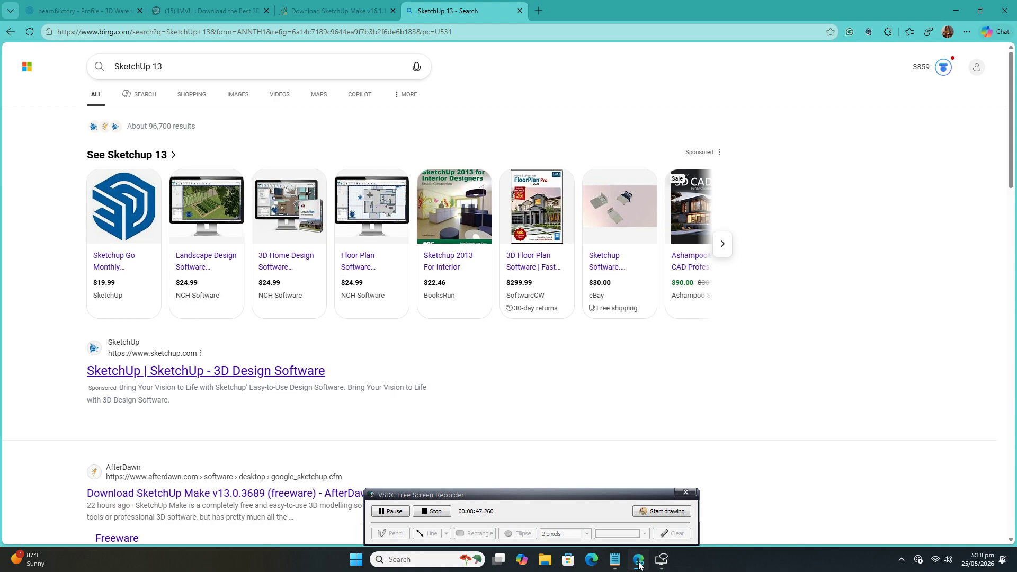
click(640, 566)
click(615, 530)
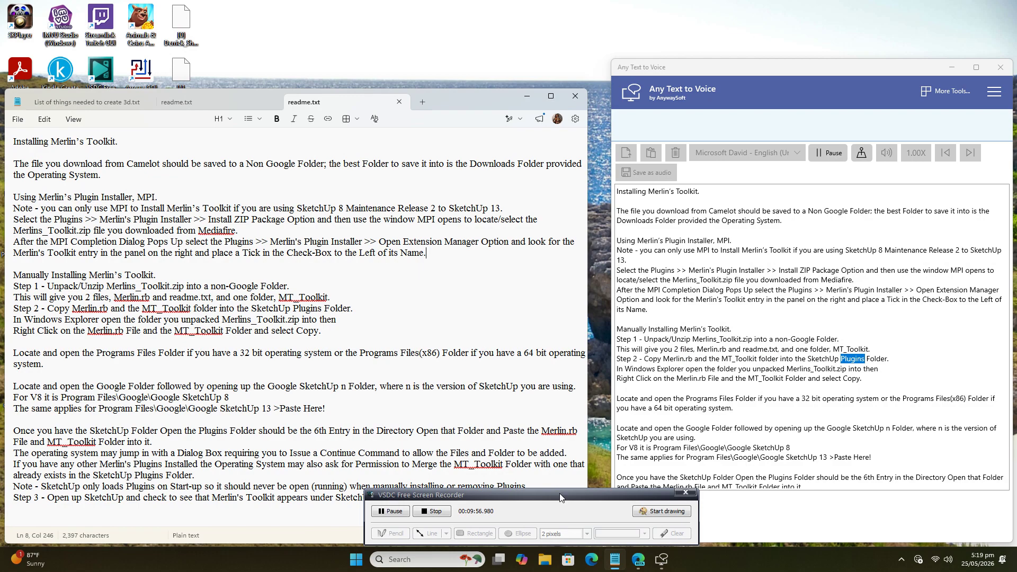
drag(545, 500, 787, 496)
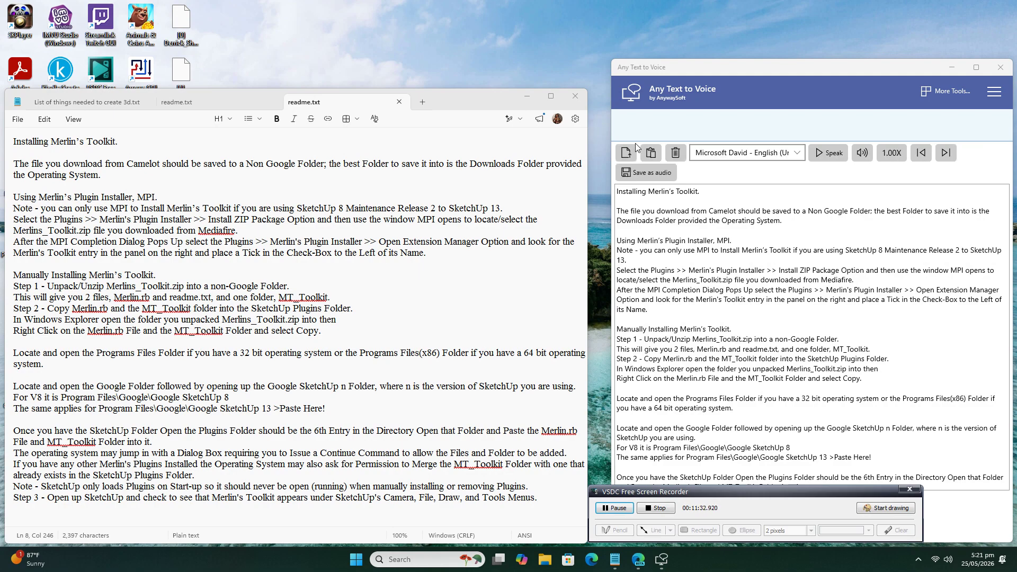
Step: Close the Merlin's Toolkit readme, look through the MeshOut readme's installation and version notes, and close Notepad
click(400, 103)
scroll(353, 402, down, 10)
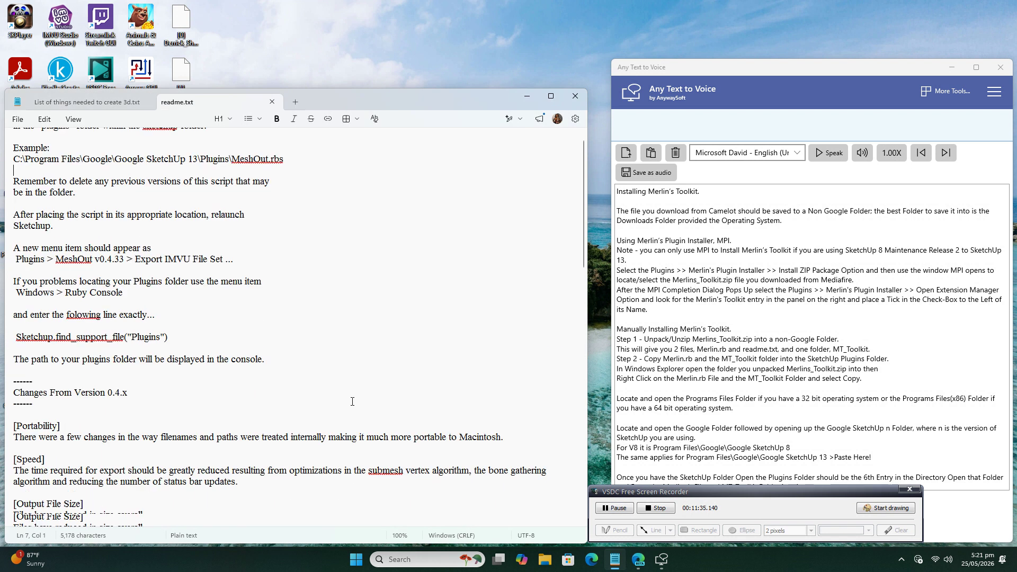
scroll(352, 402, down, 15)
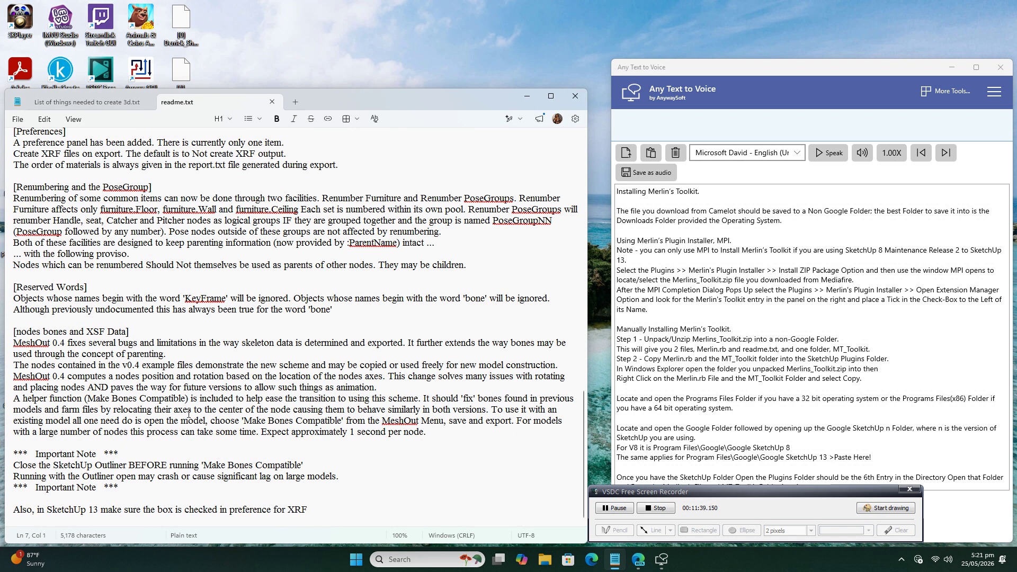
scroll(189, 414, up, 10)
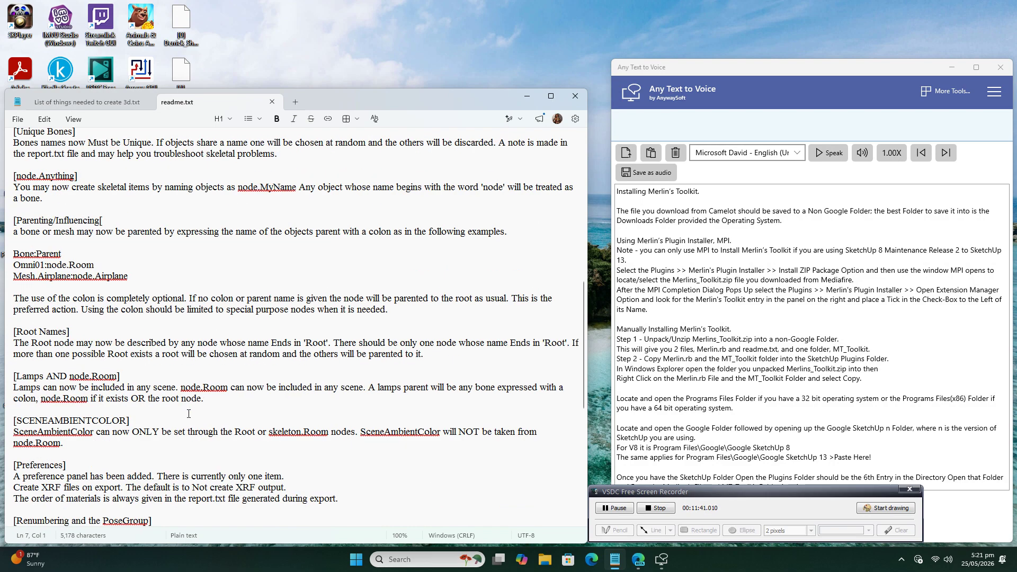
scroll(189, 413, up, 16)
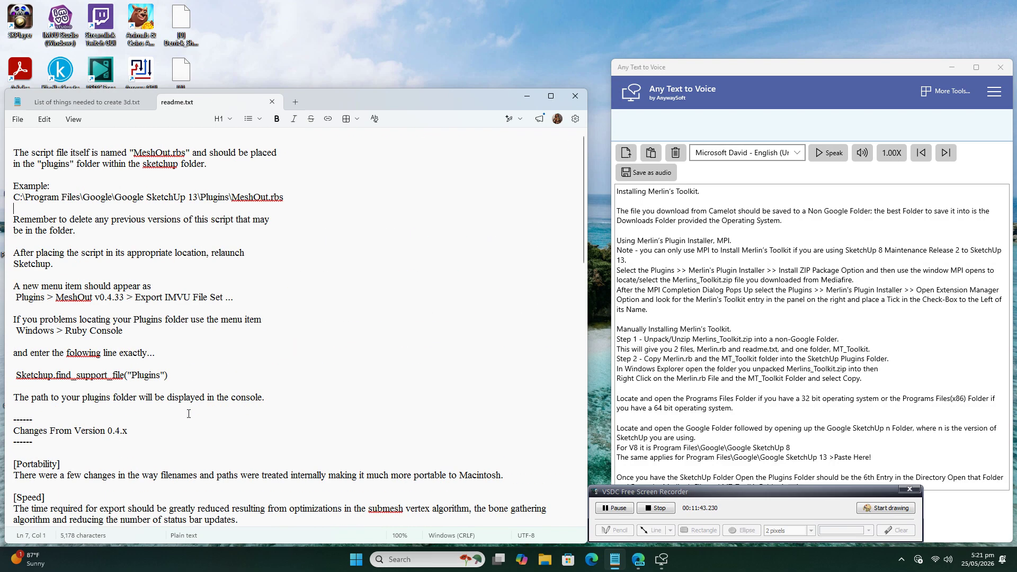
click(272, 102)
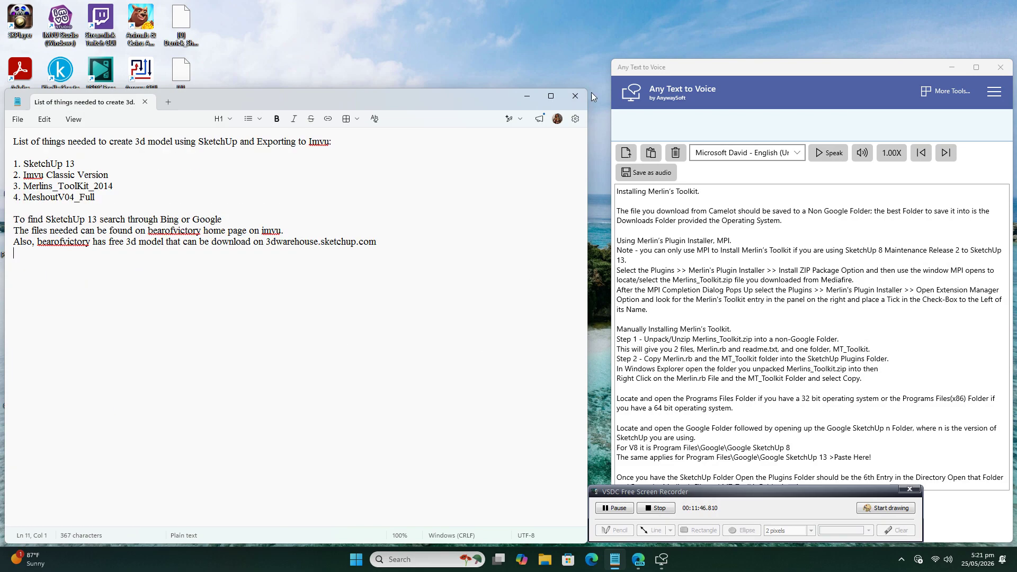
click(575, 96)
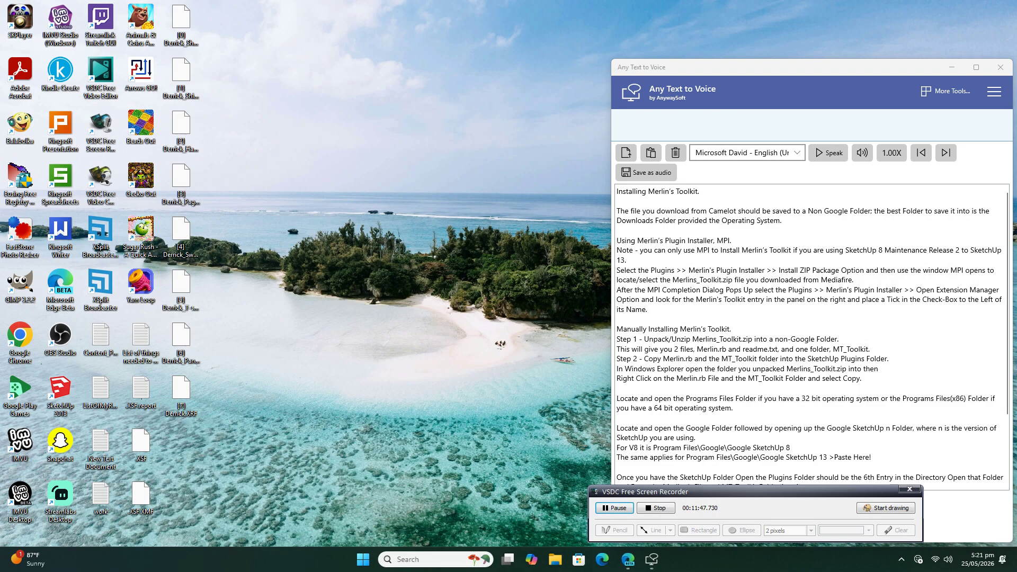
Step: Switch to Edge and examine the list of all SketchUp Make versions on the AfterDawn download page
click(627, 560)
click(336, 18)
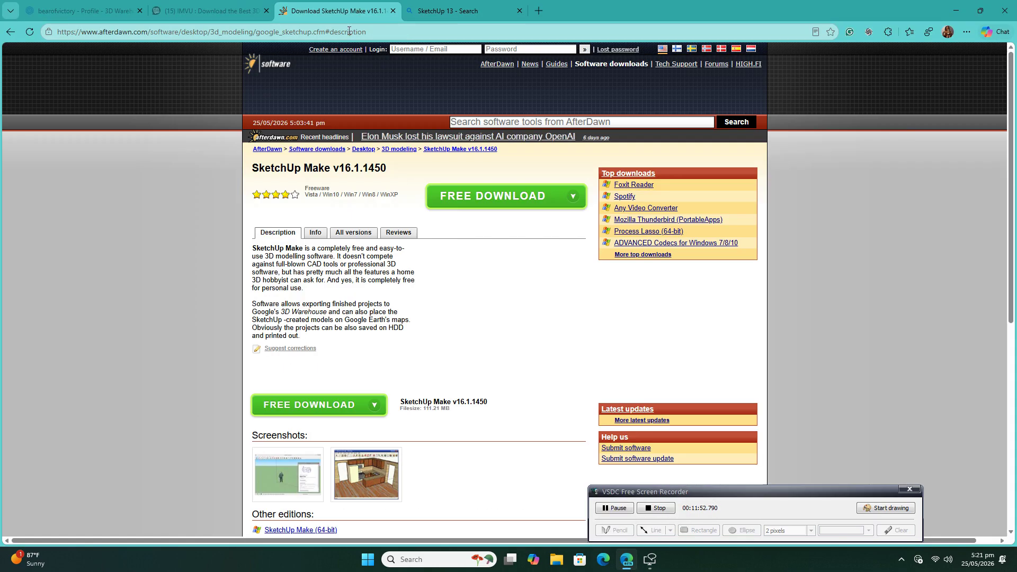
click(354, 233)
scroll(533, 371, down, 2)
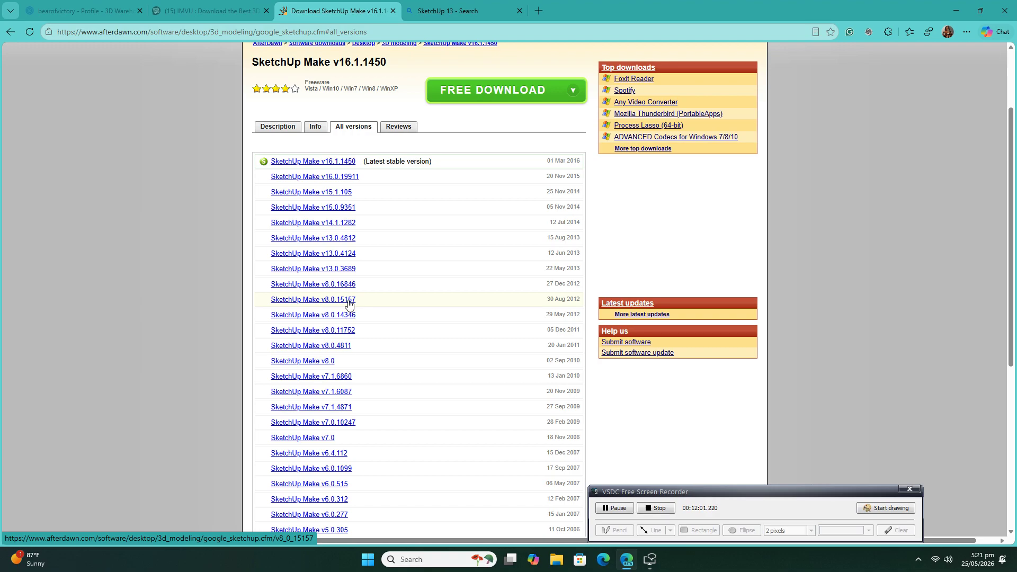
scroll(410, 438, down, 2)
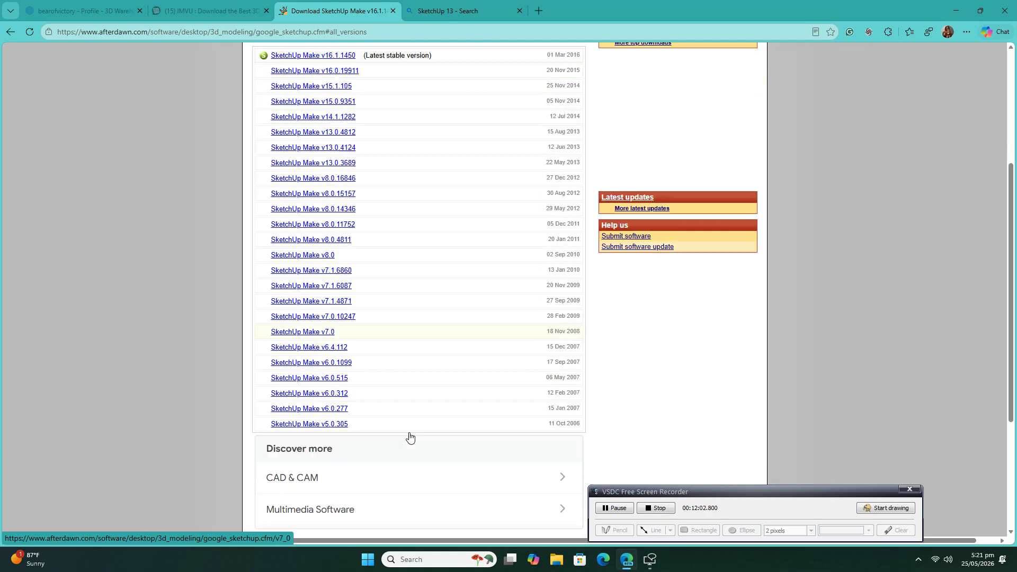
scroll(410, 437, up, 1)
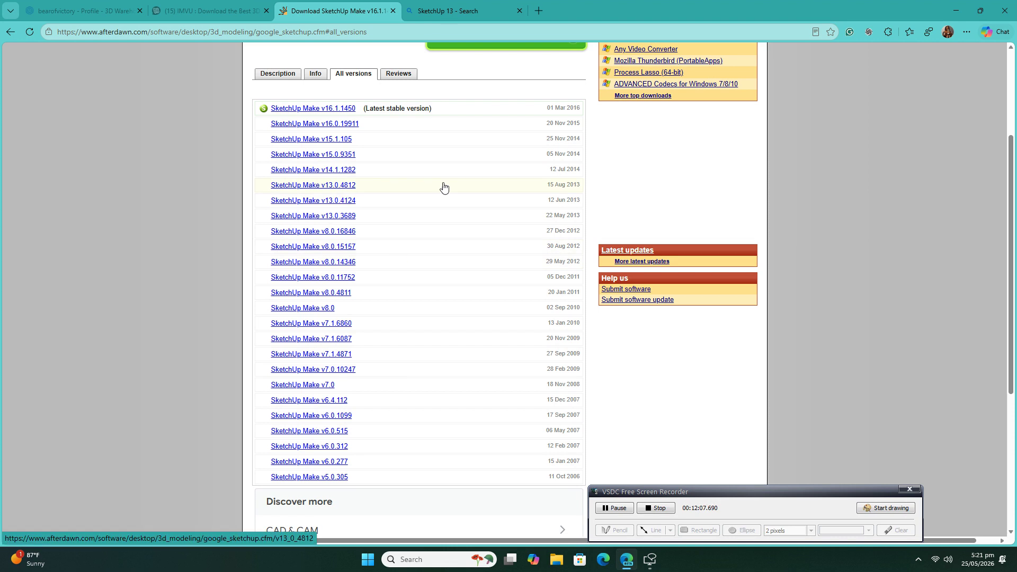
Step: Look through the free models on the creator's 3D Warehouse profile
click(196, 5)
key(ctrl+shift+Tab)
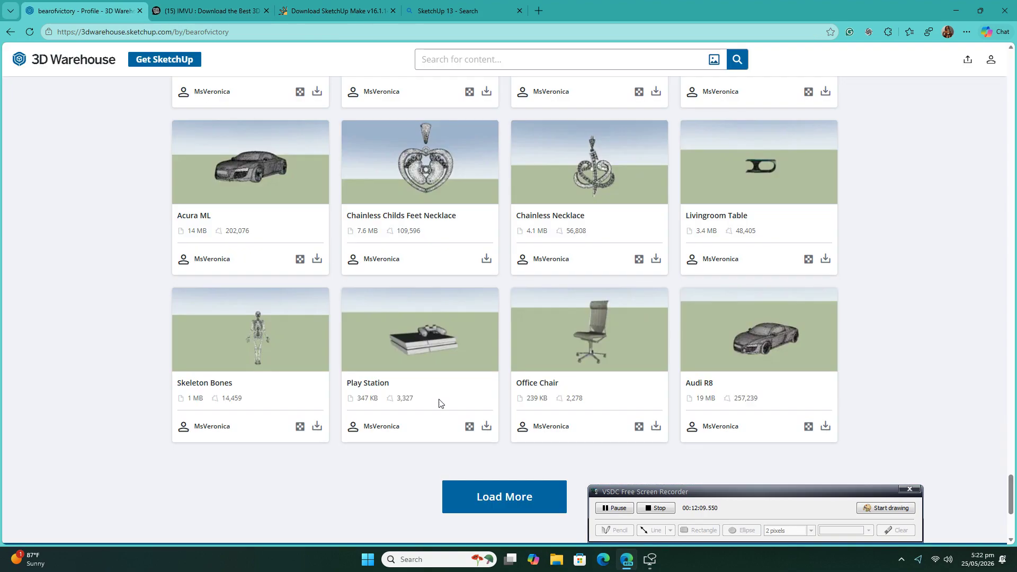
scroll(439, 404, up, 20)
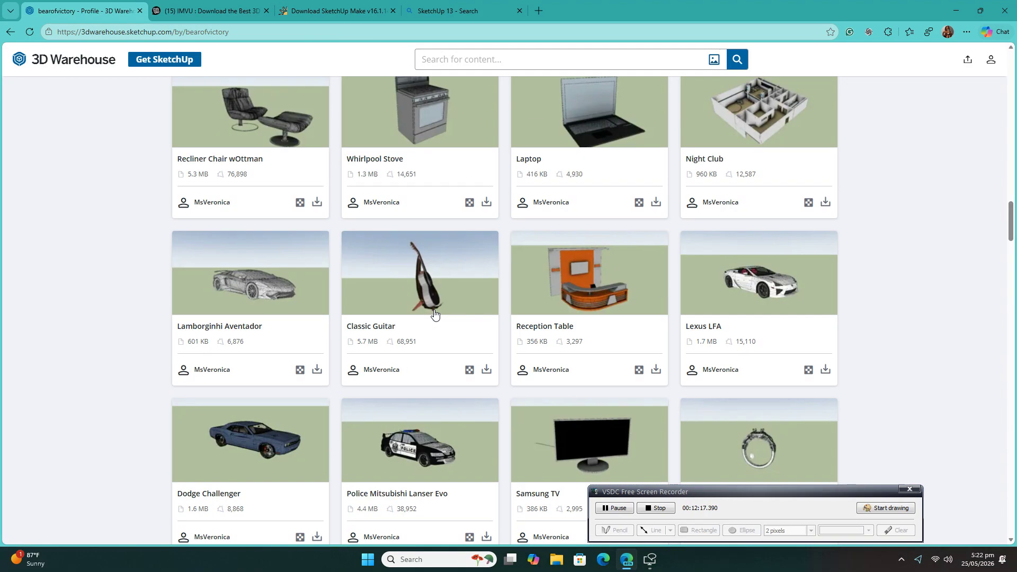
scroll(434, 313, up, 10)
Step: Review the Bing search results for SketchUp 13, down to the AfterDawn download entry
key(ctrl+Tab)
key(ctrl+Tab)
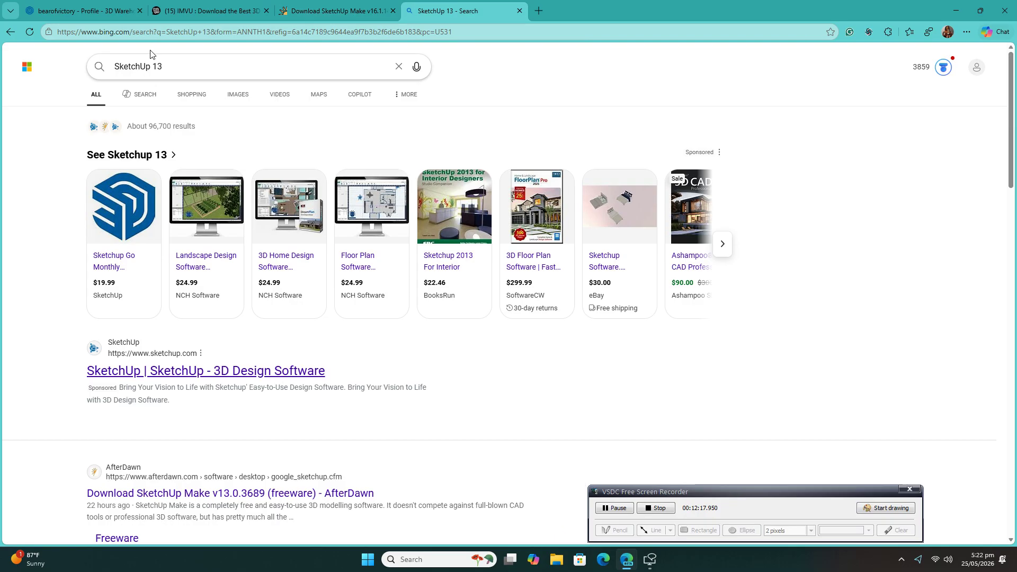
scroll(152, 54, down, 5)
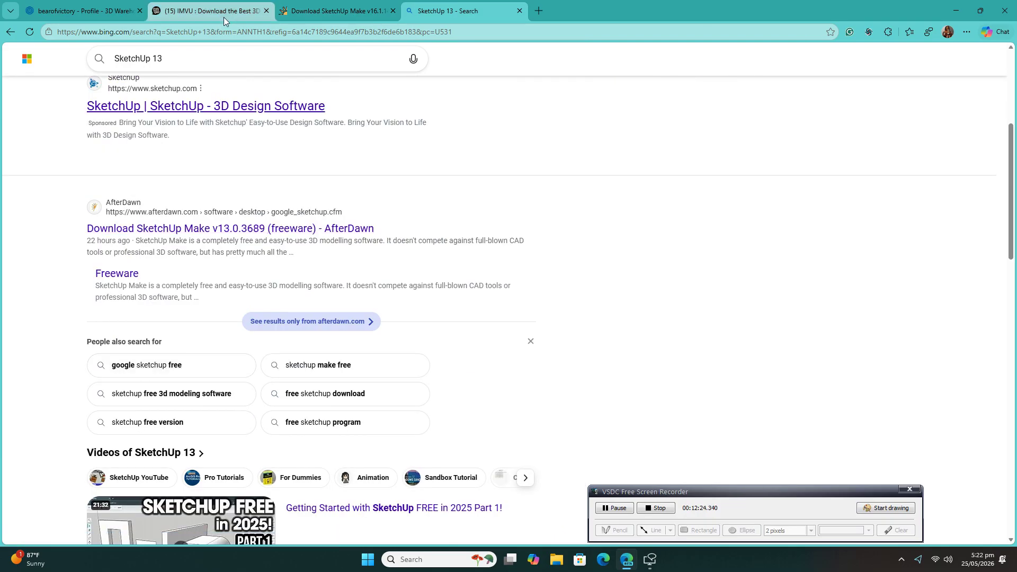
Step: View the IMVU download page and return to the creator's IMVU avatar page with its SketchUp Warehouse Models link
click(223, 14)
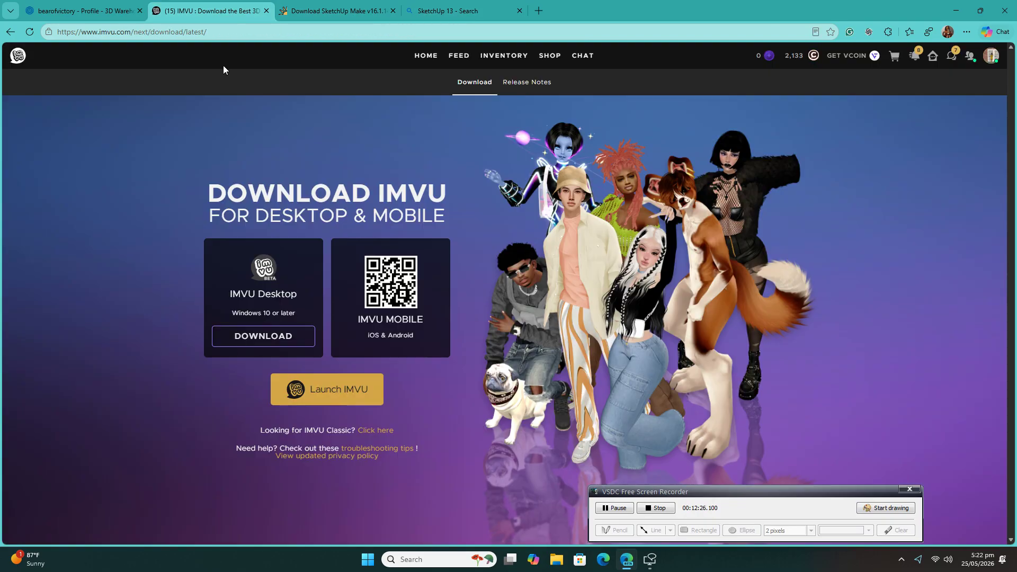
click(20, 35)
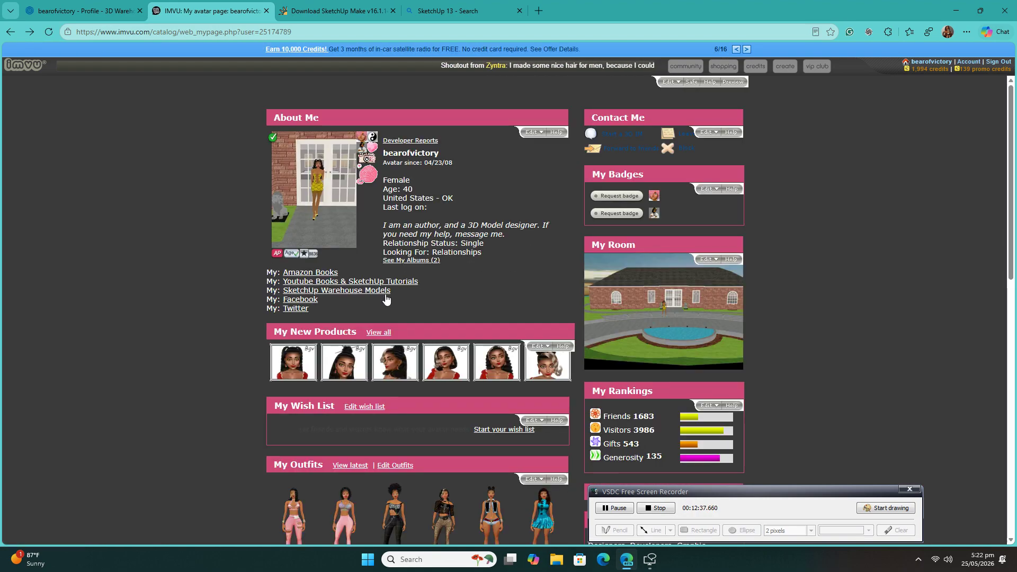
click(11, 32)
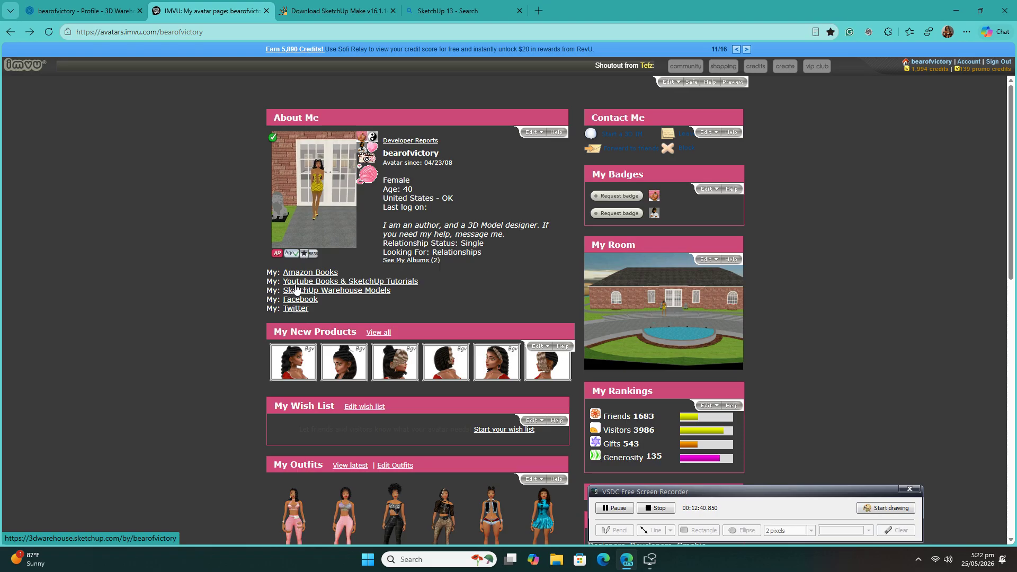
Step: Check the avatar page's Youtube Books & SketchUp Tutorials link in a new tab and close that tab
right_click(342, 286)
click(387, 295)
click(333, 12)
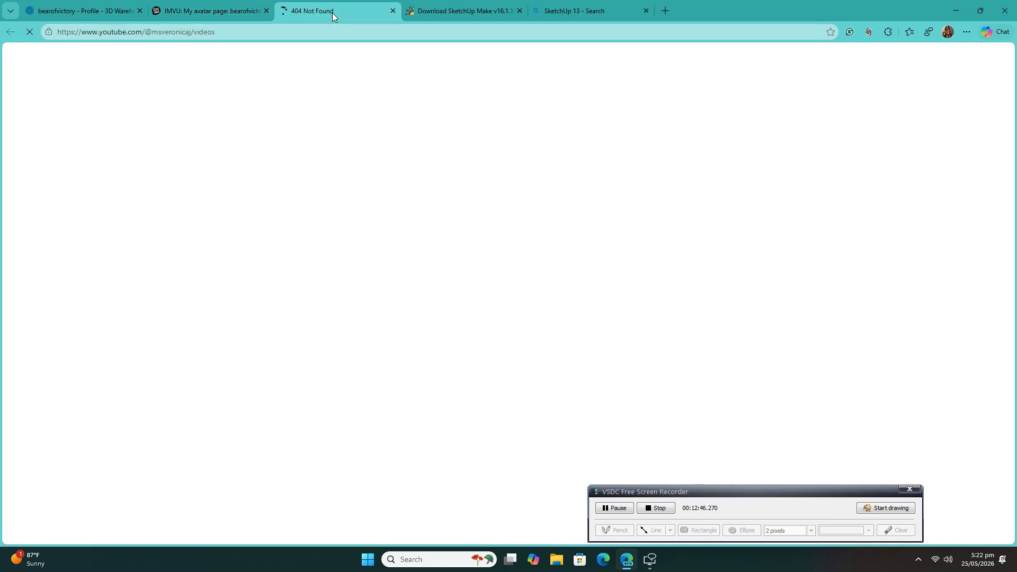
click(393, 11)
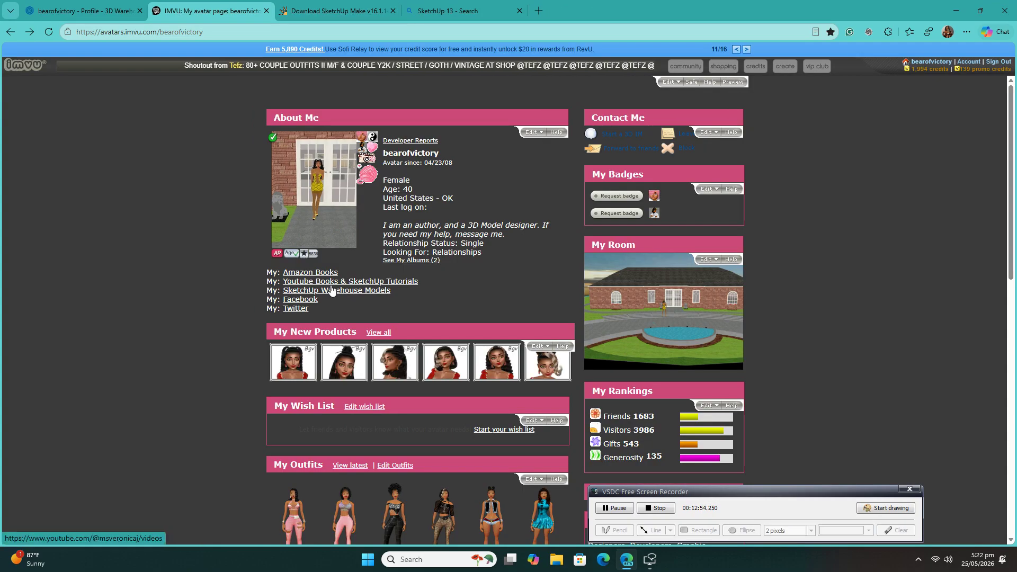
Step: Remove "/videos" from the YouTube address in the About Me panel's custom HTML, save it, test the link and return to the avatar page
click(534, 132)
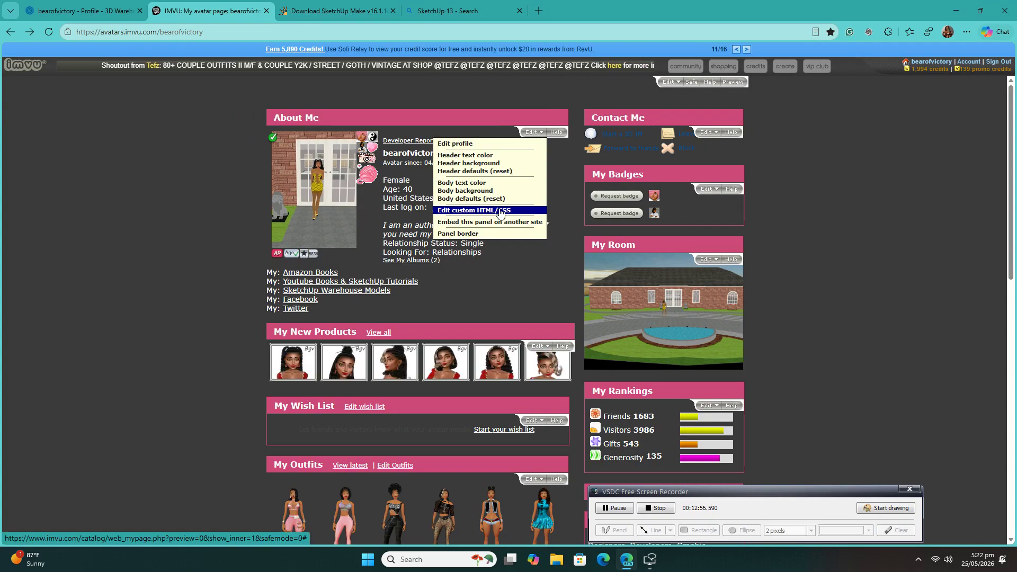
click(474, 210)
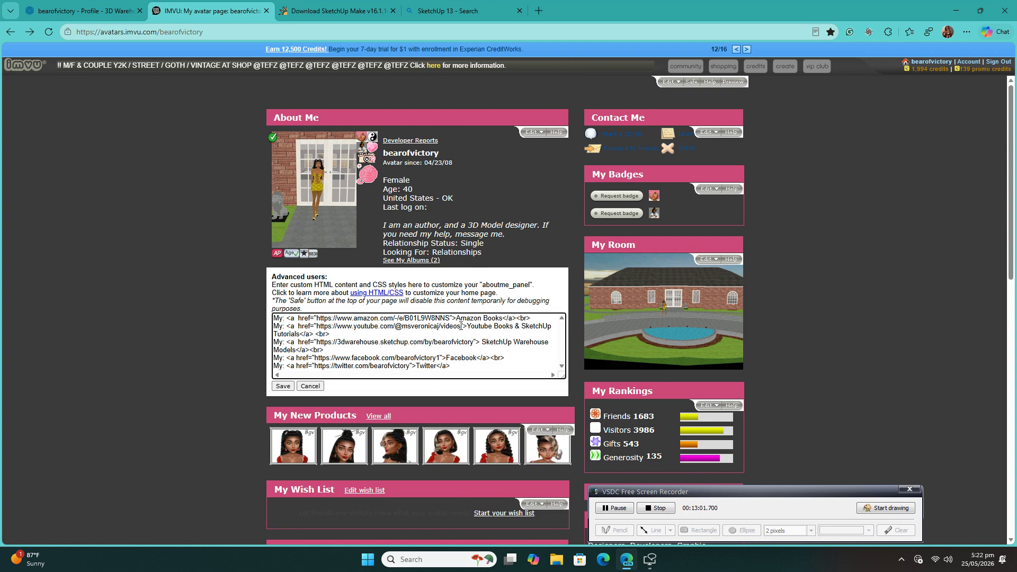
click(461, 326)
key(BackSpace)
key(BackSpace)
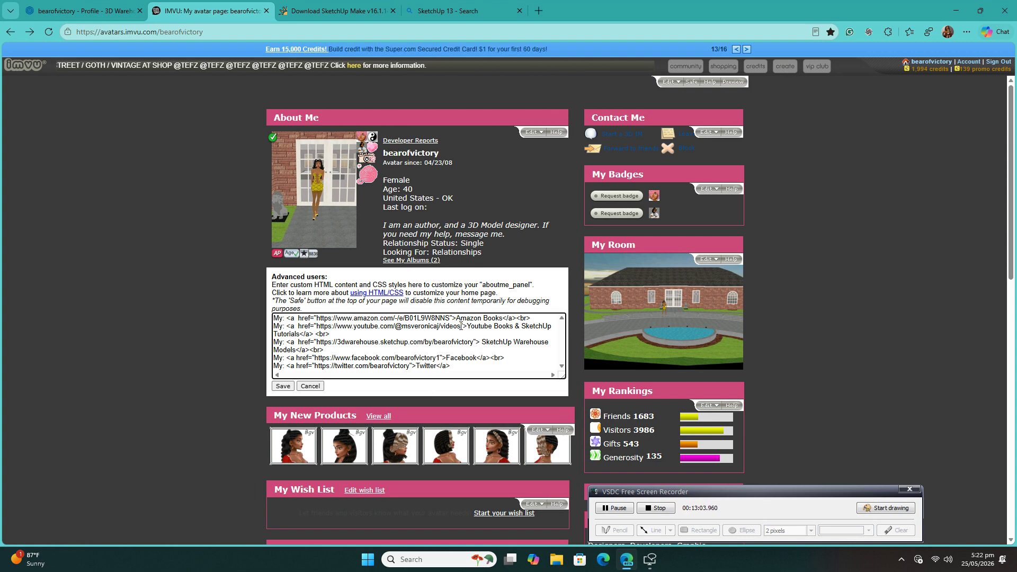
key(BackSpace)
key(BackSpace)
key(BackSpace)
key(BackSpace)
key(BackSpace)
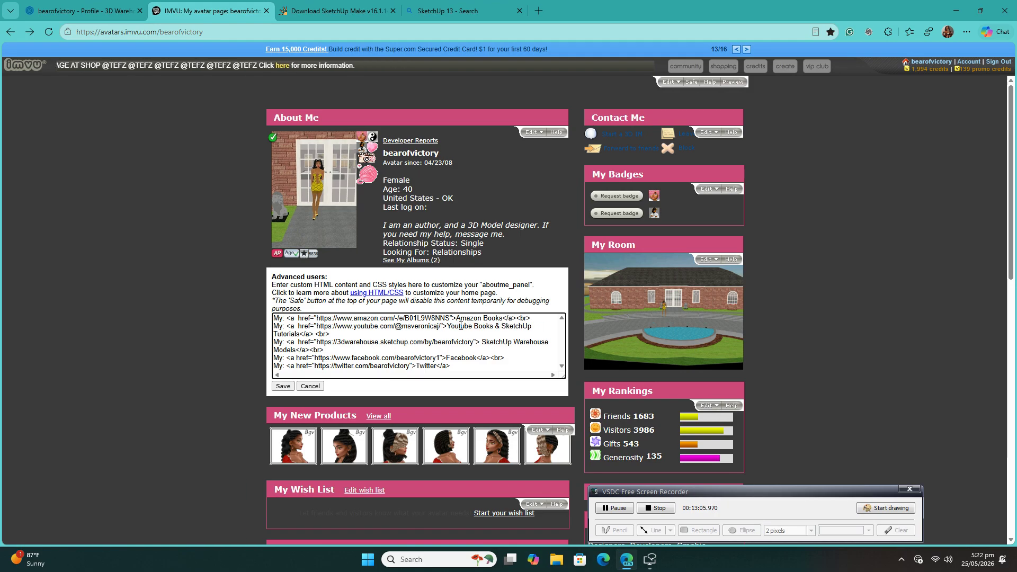
click(282, 385)
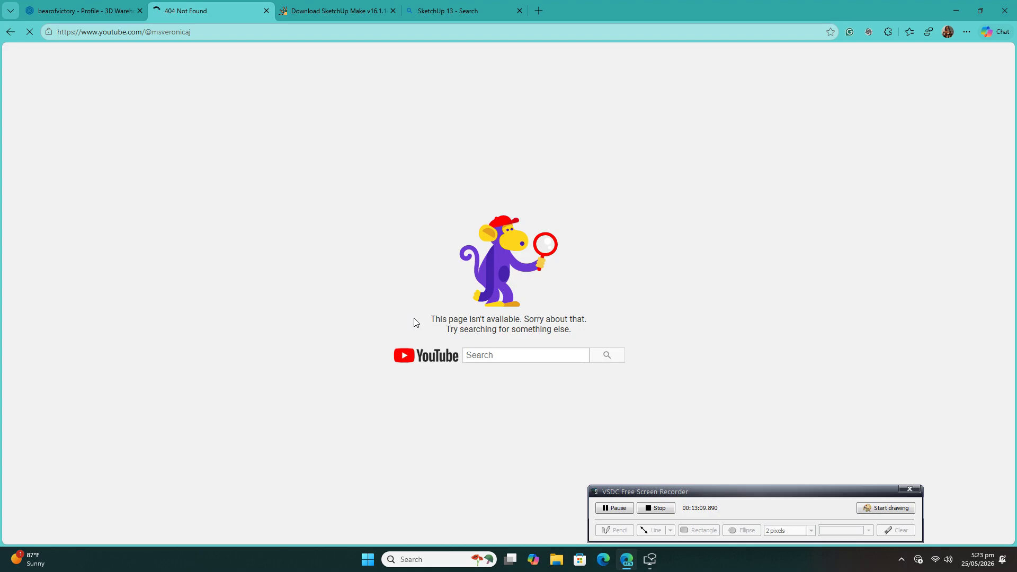
click(11, 31)
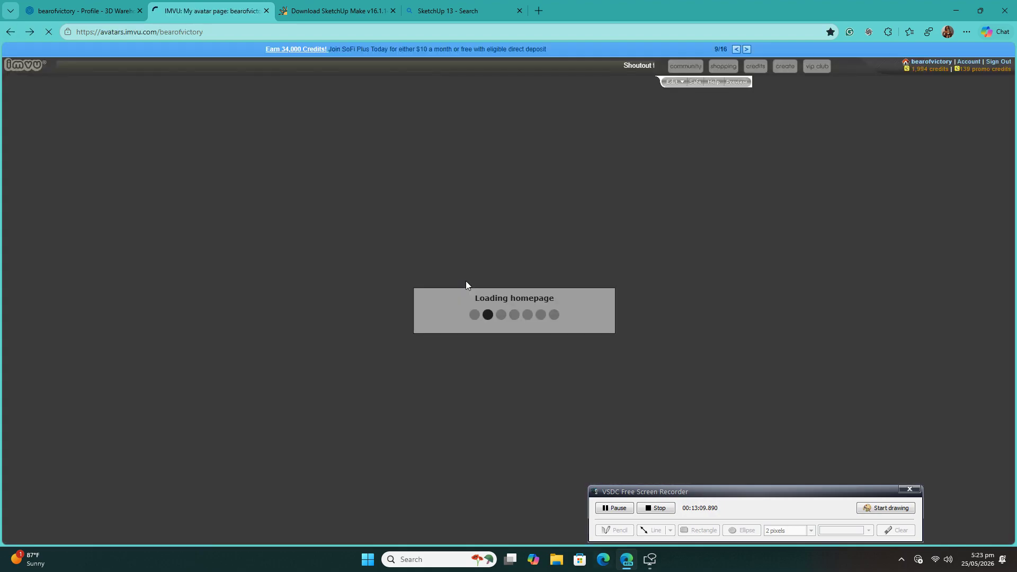
Step: Revisit the AfterDawn version list and the creator's 3D Warehouse profile, and open the profile's YouTube social link
click(83, 10)
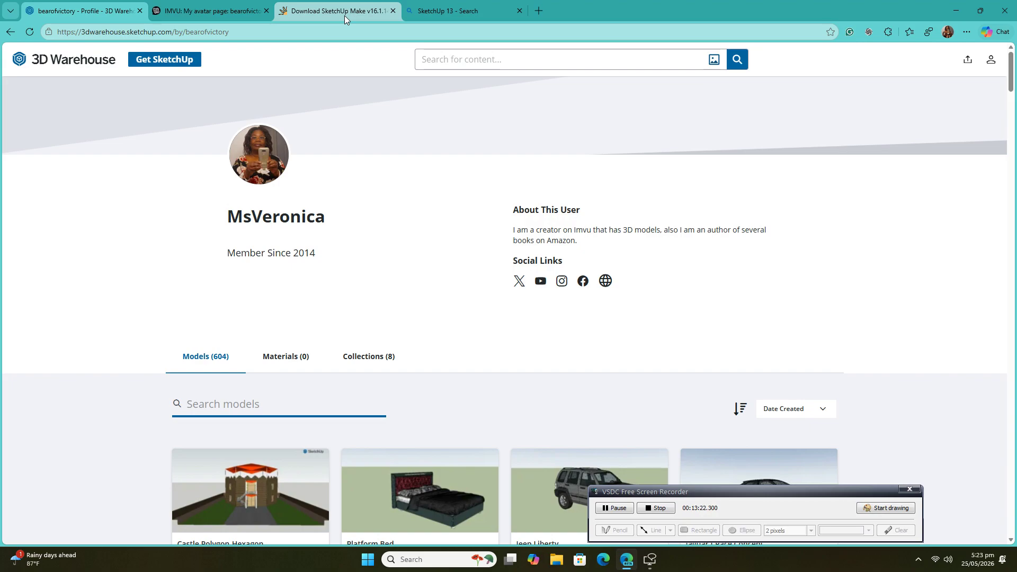
click(344, 15)
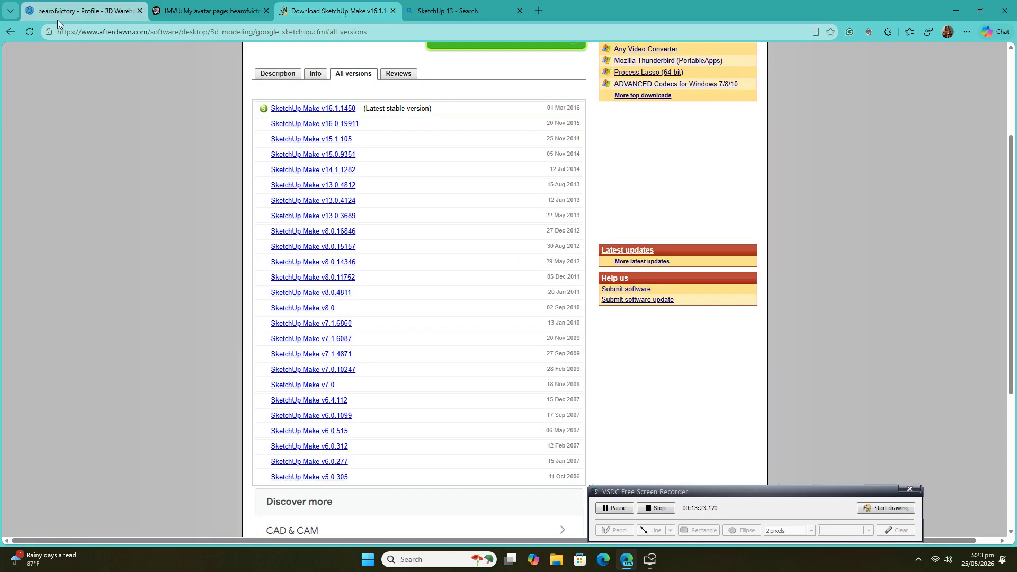
click(58, 18)
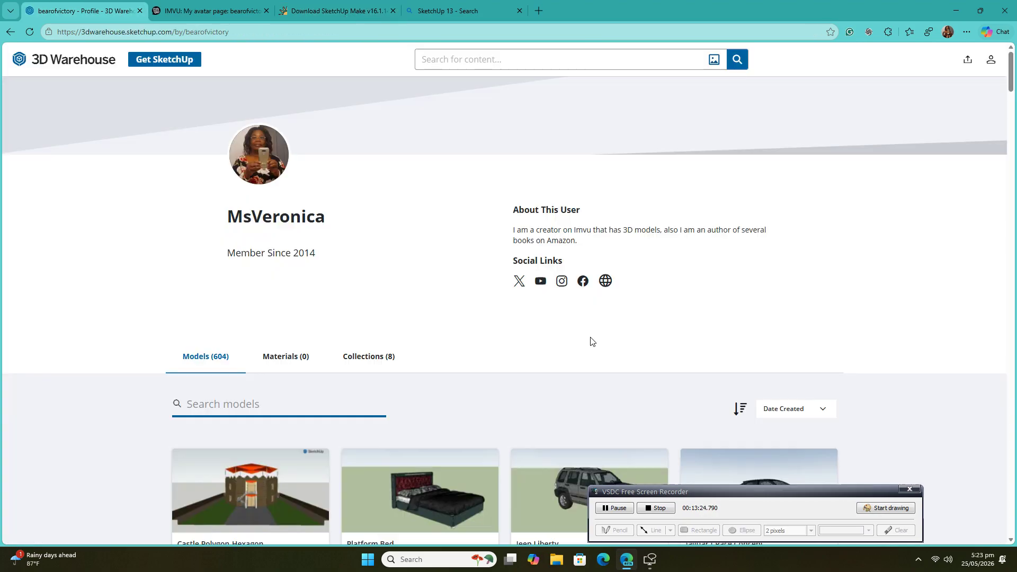
click(541, 281)
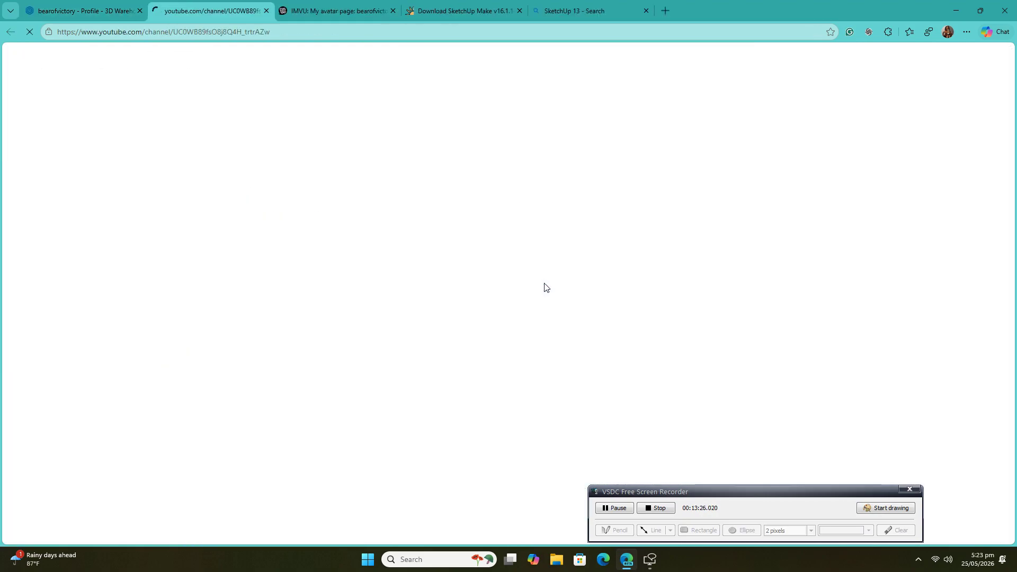